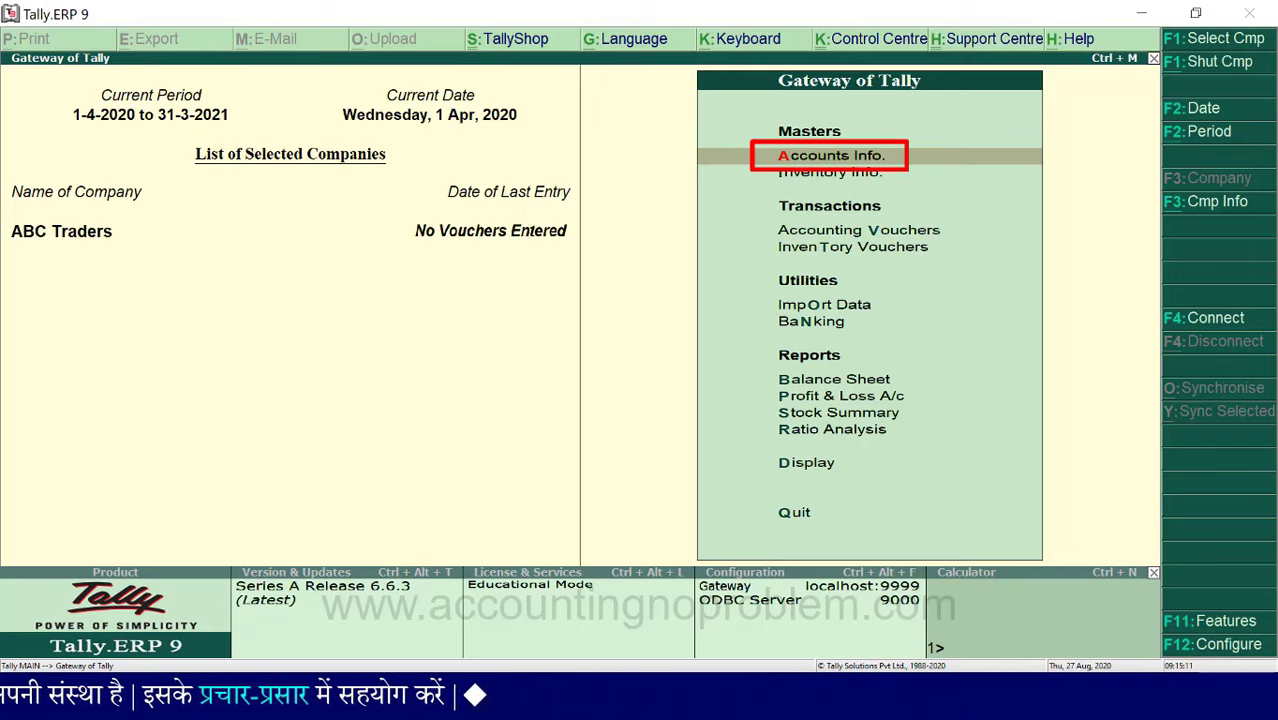
Go from Accounts Info. to the Ledgers menu to reach the single and multiple ledger options
{"action": "key", "text": "a"}
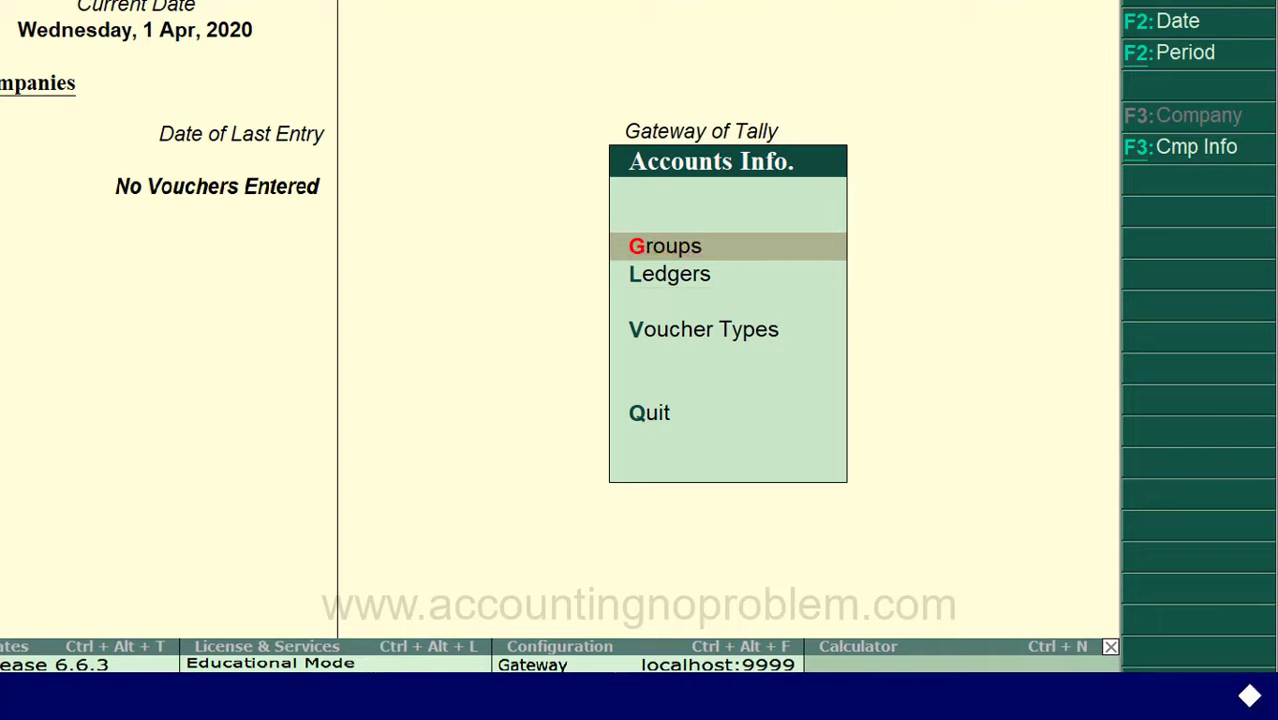
{"action": "key", "text": "Down"}
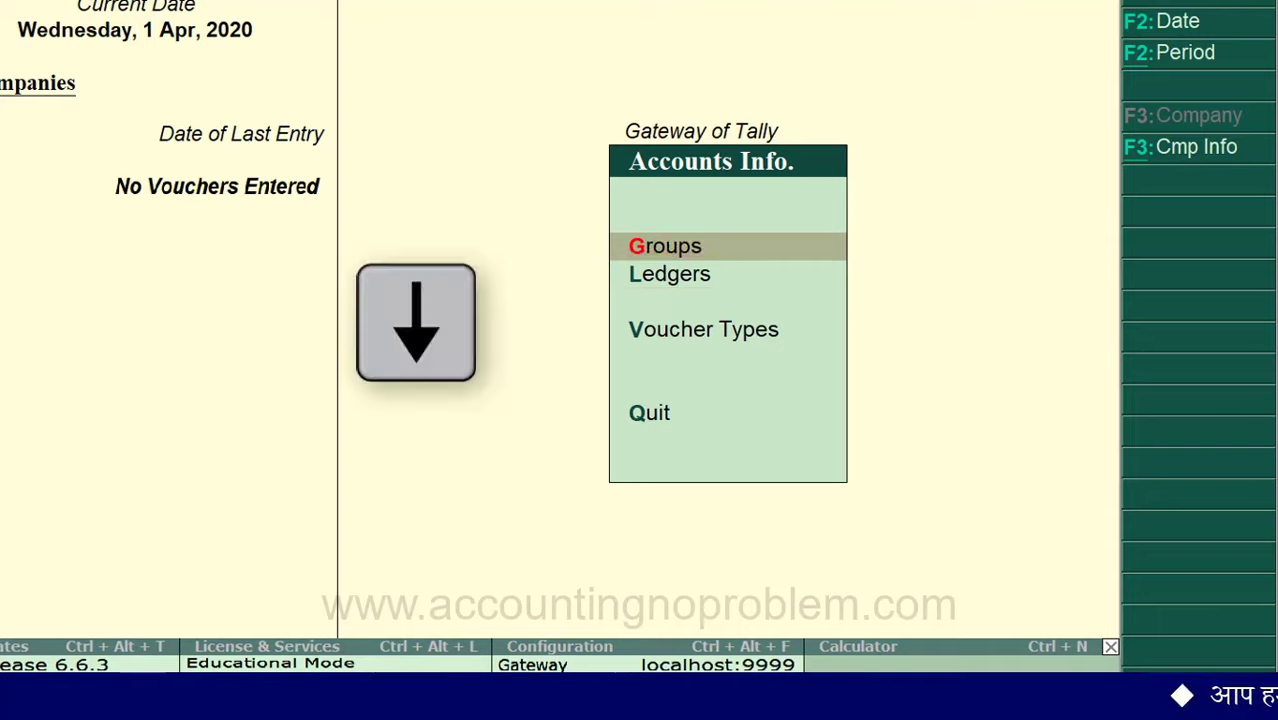
{"action": "key", "text": "Down"}
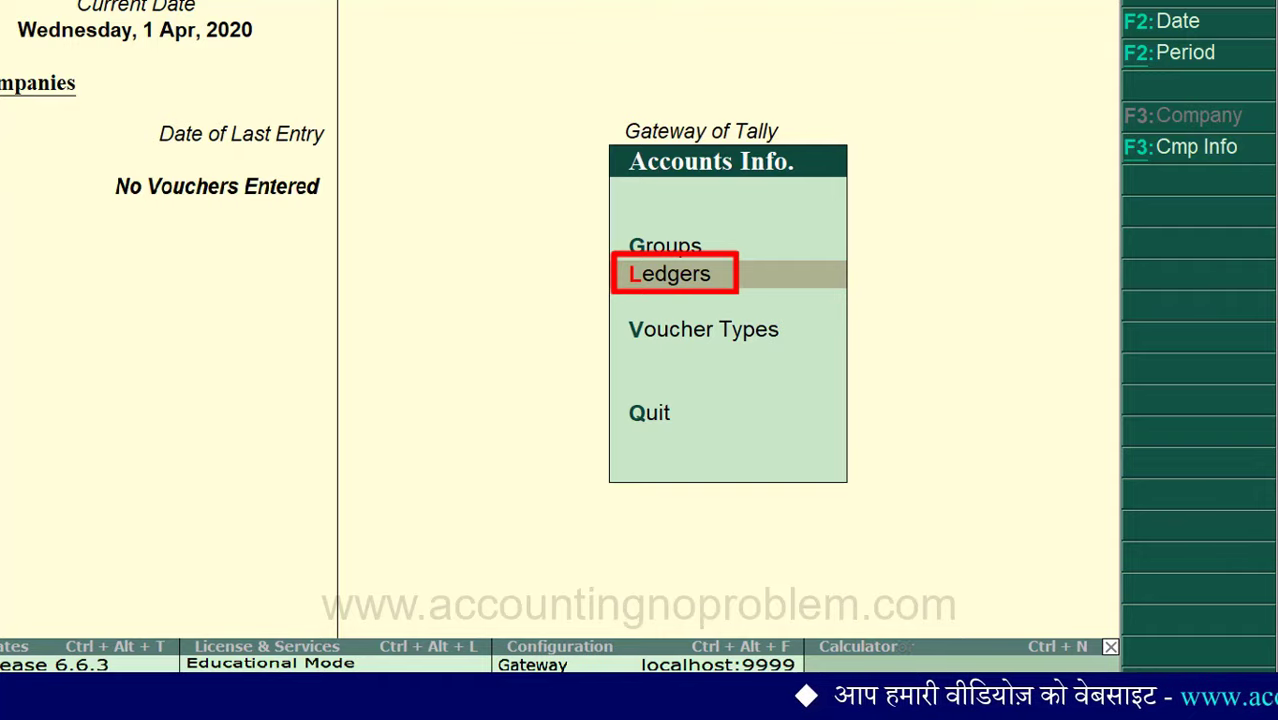
{"action": "key", "text": "l"}
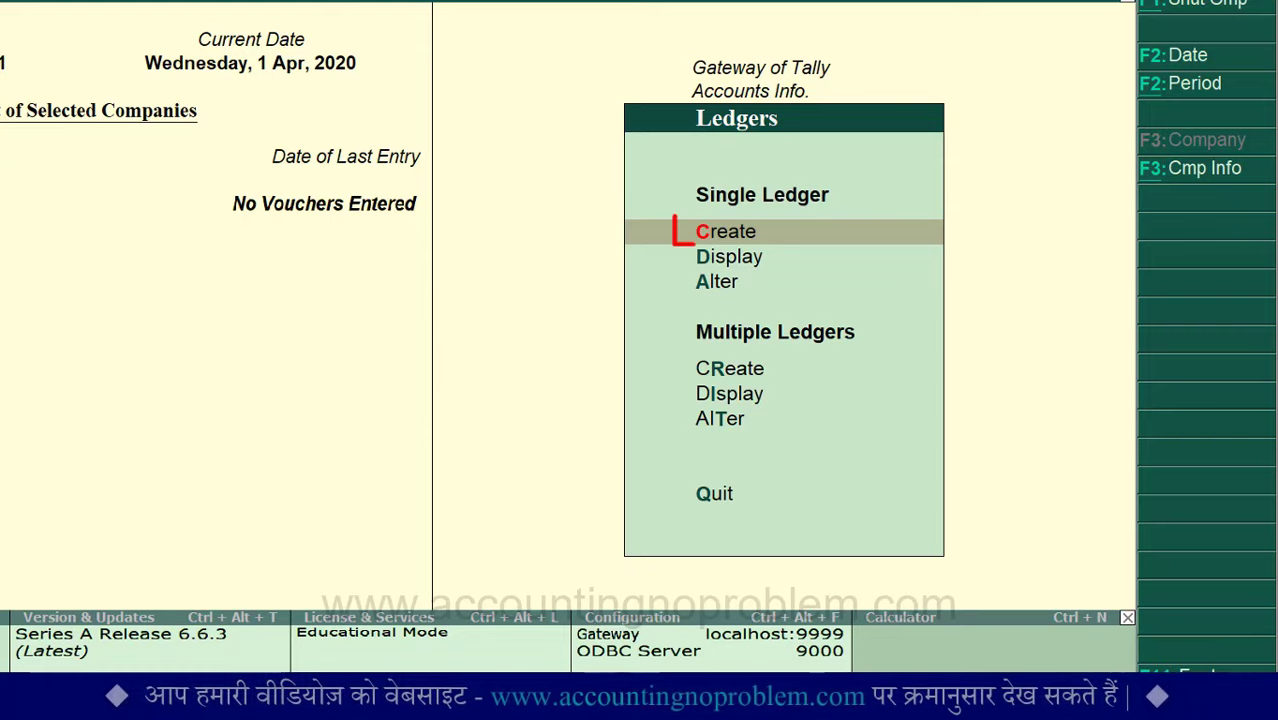
Create a single ledger and name it 'Proprietor's capital A'
{"action": "key", "text": "c"}
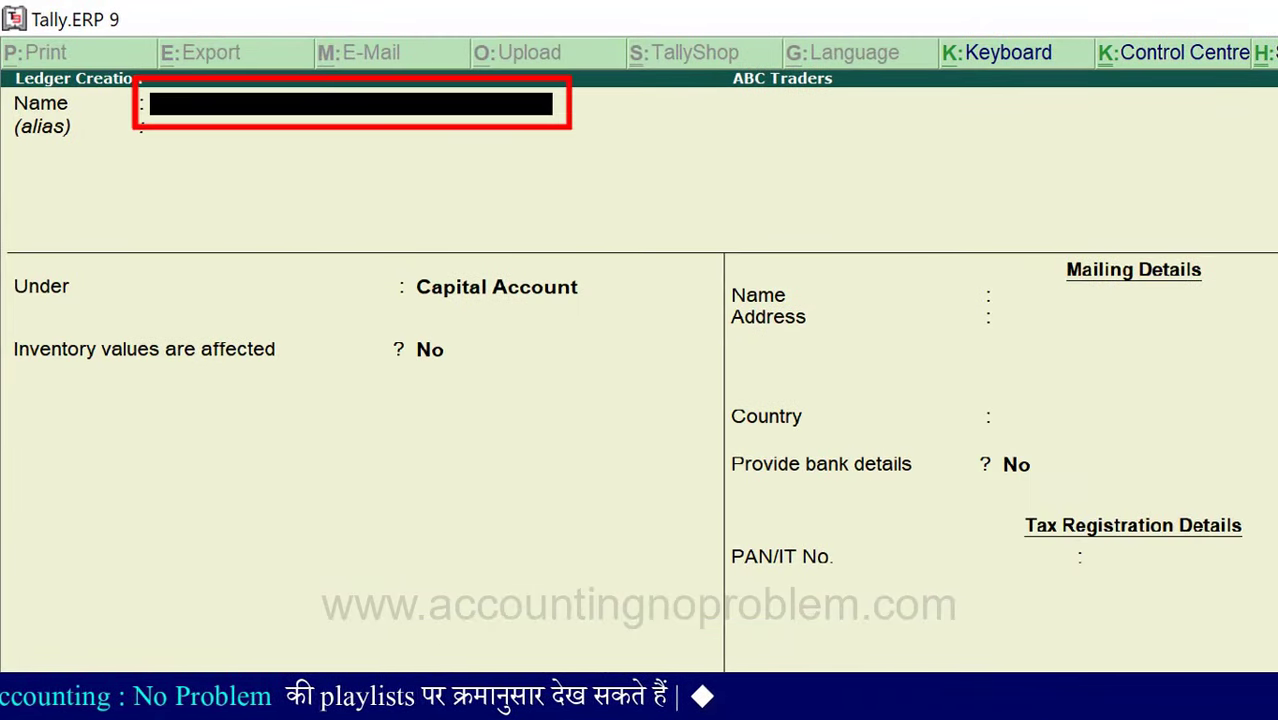
{"action": "type", "text": "Propriet"}
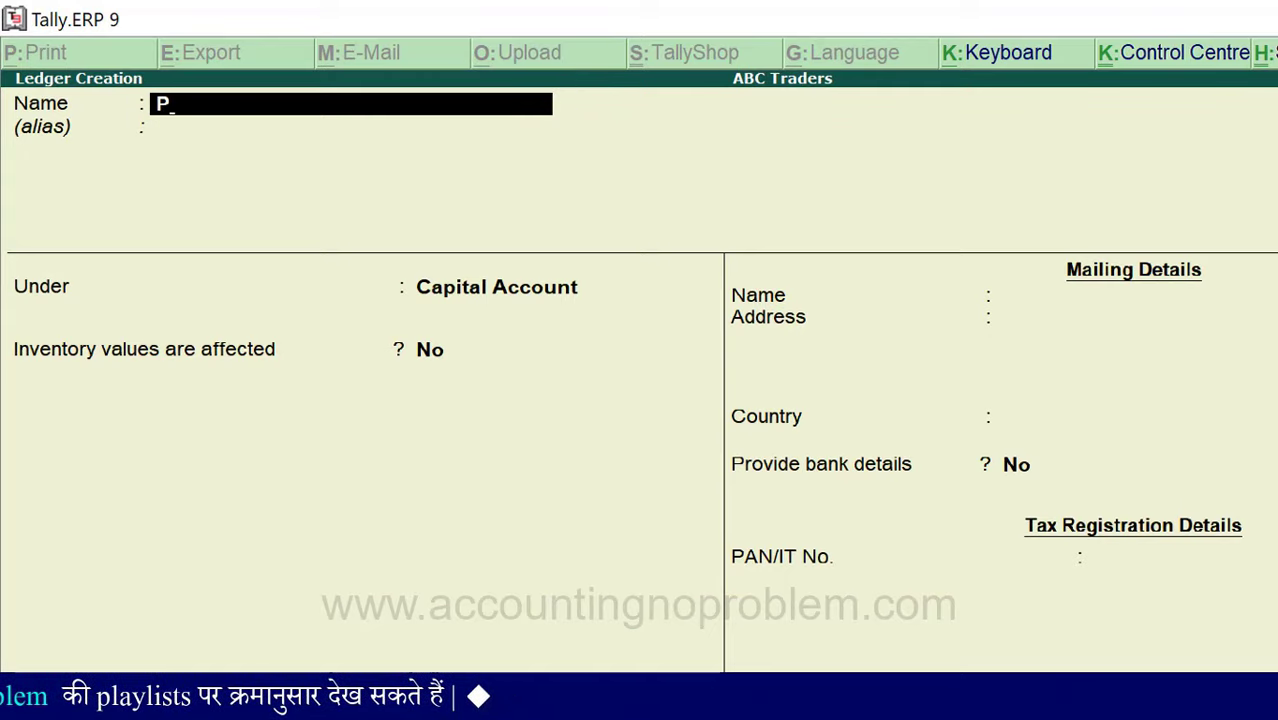
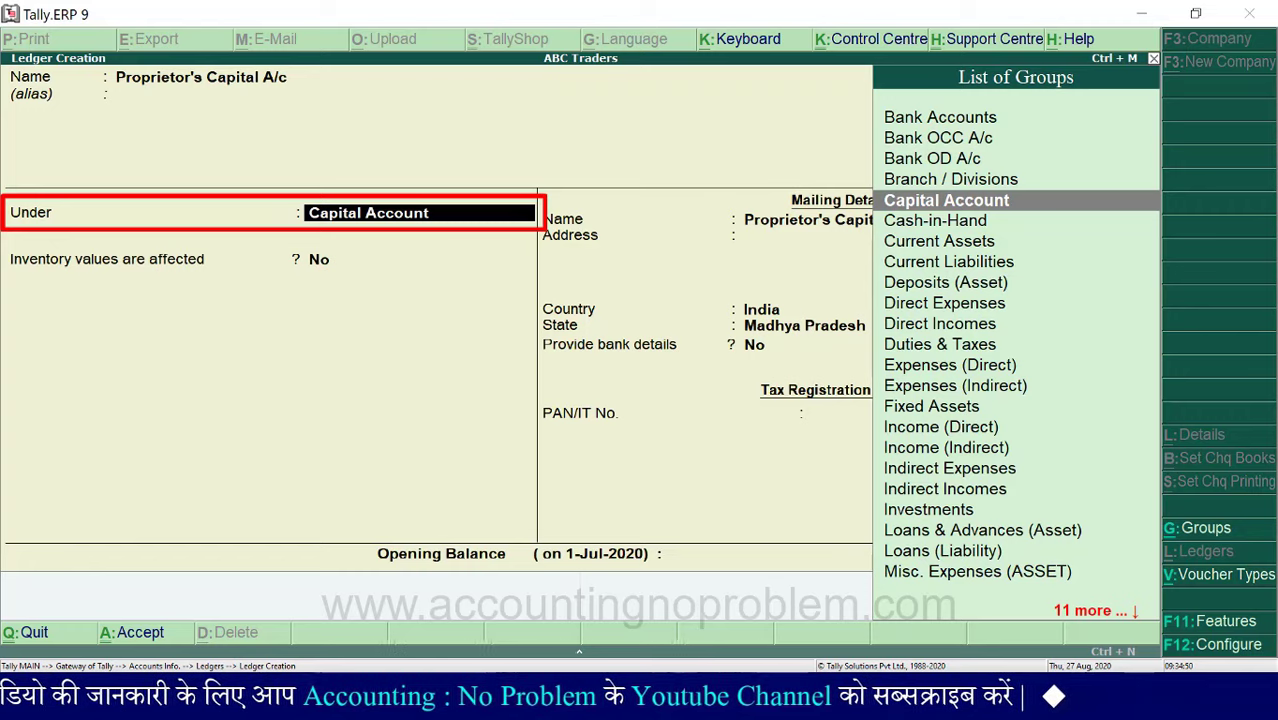
Keep Capital Account as the group and Madhya Pradesh as the state, then accept the Proprietor's Capital A/c ledger
{"action": "key", "text": "Return"}
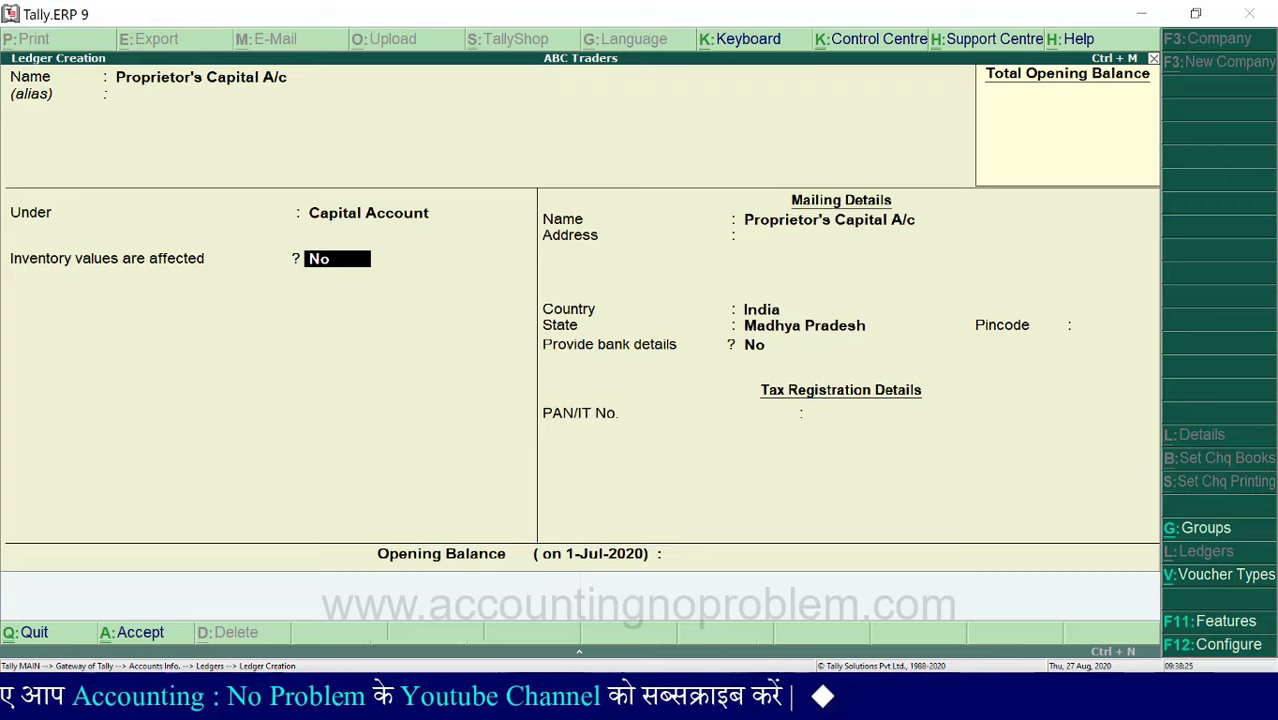
{"action": "key", "text": "Return"}
{"action": "key", "text": "Return"}
{"action": "key", "text": "Return"}
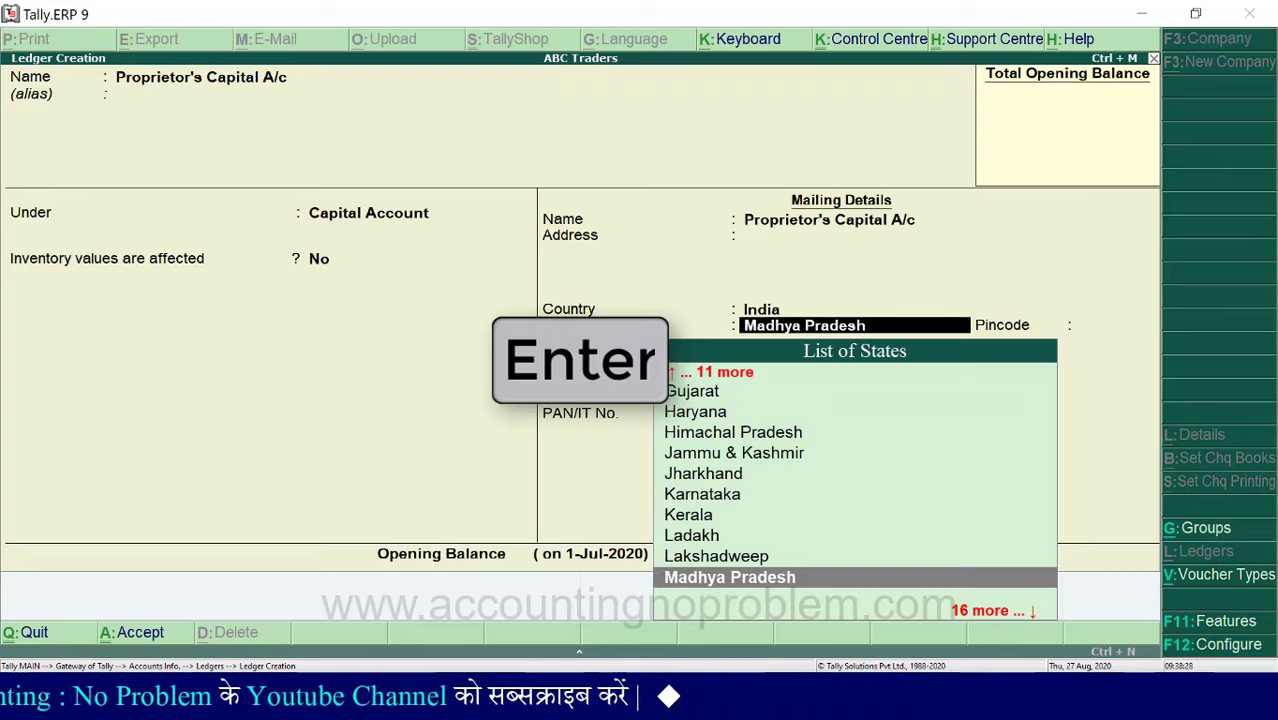
{"action": "key", "text": "Return"}
{"action": "key", "text": "Return"}
{"action": "key", "text": "Return"}
{"action": "key", "text": "Return"}
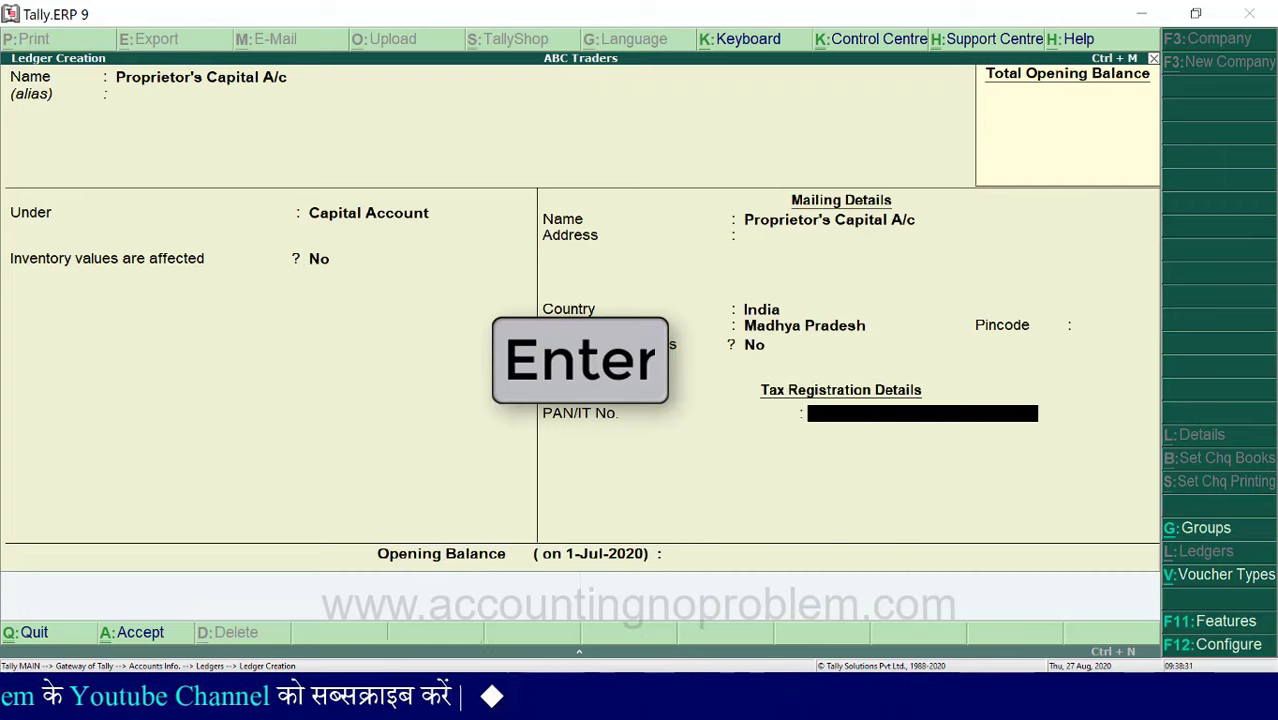
{"action": "key", "text": "Return"}
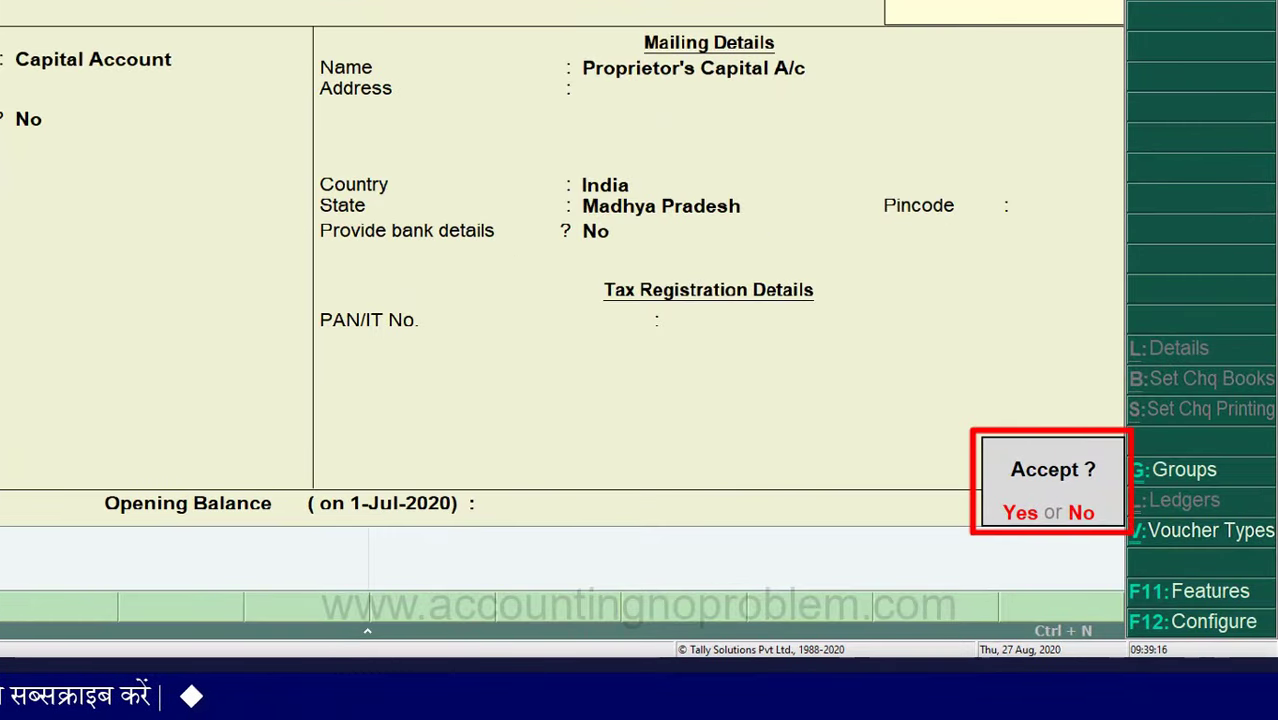
{"action": "key", "text": "Return"}
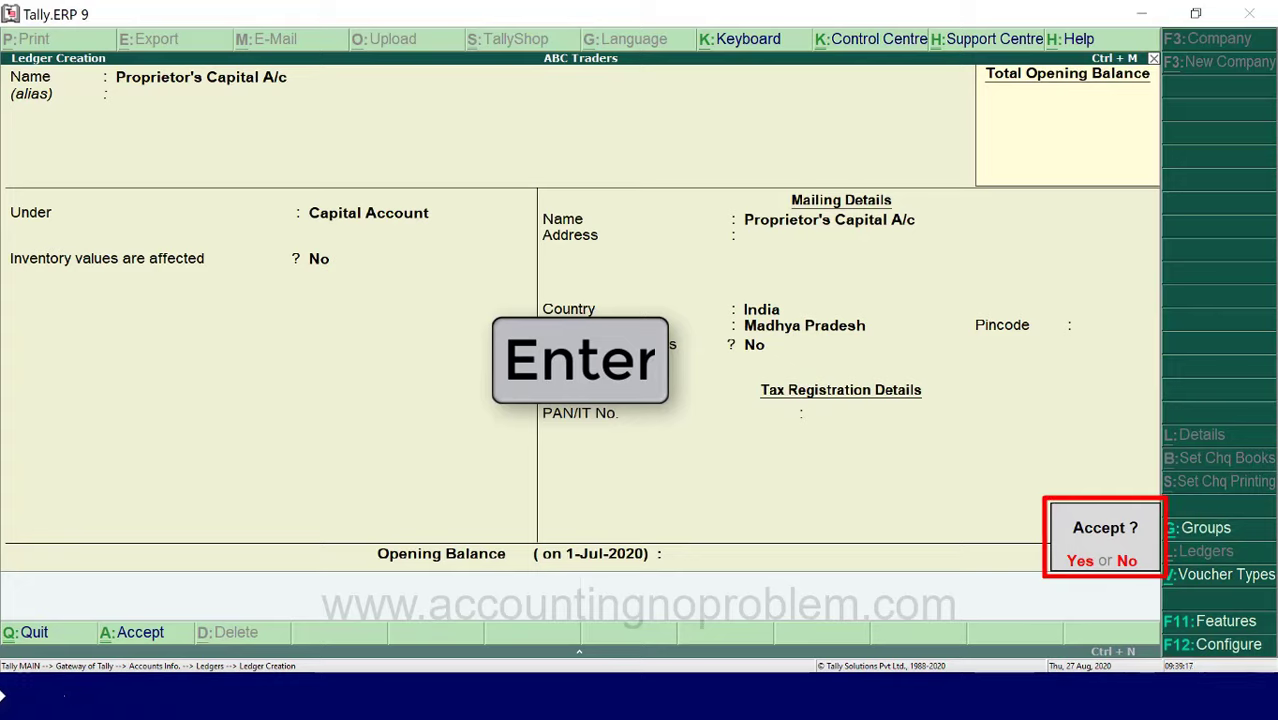
{"action": "key", "text": "Return"}
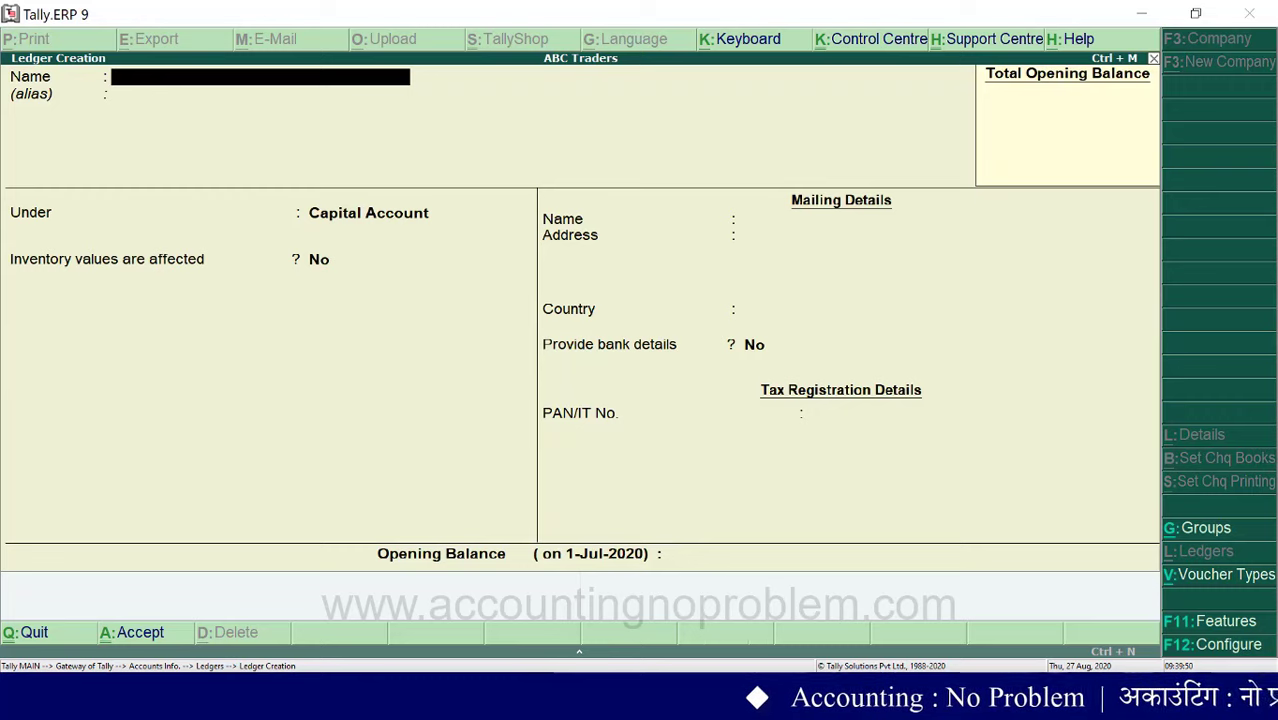
{"action": "key", "text": "Escape"}
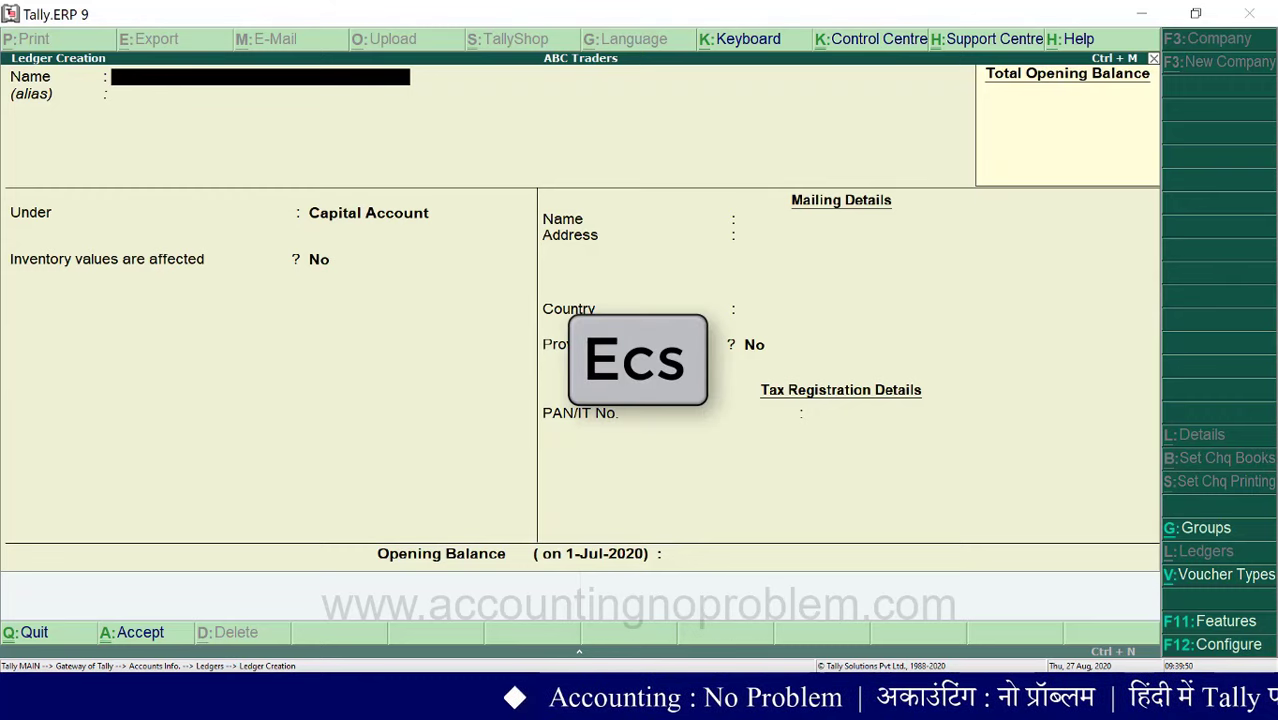
{"action": "key", "text": "Escape"}
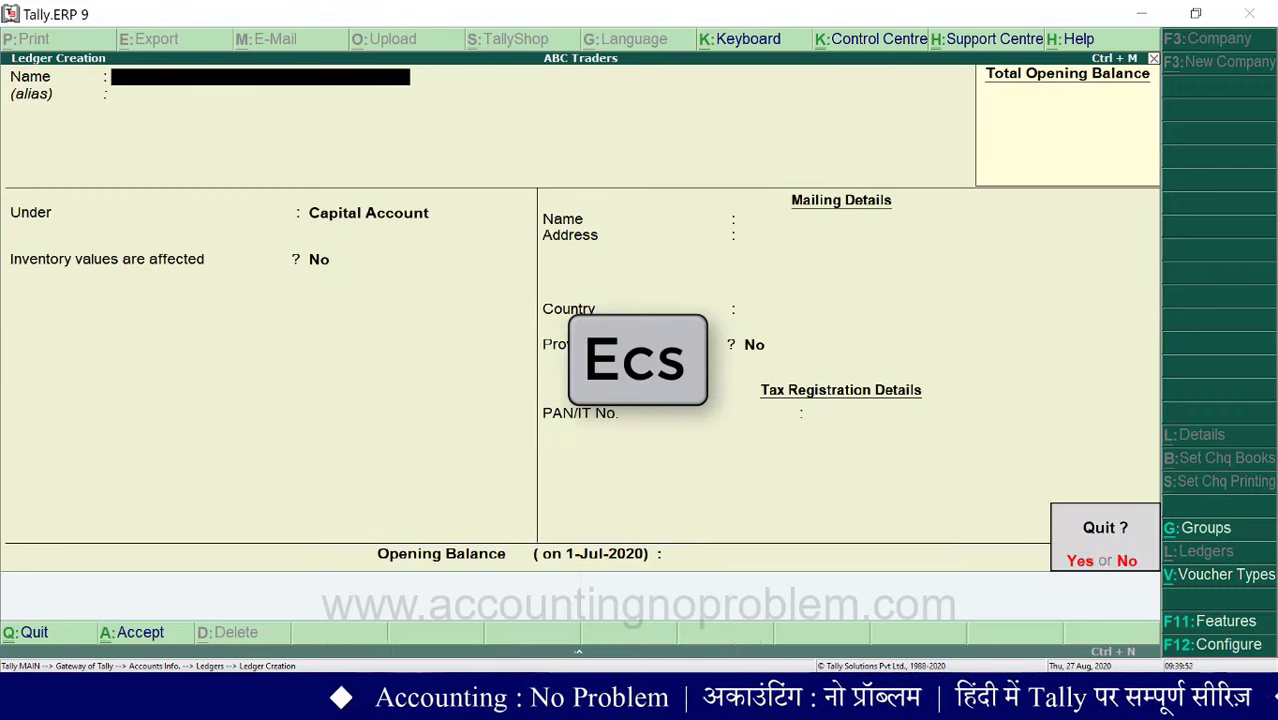
{"action": "key", "text": "Return"}
{"action": "key", "text": "Escape"}
{"action": "key", "text": "Escape"}
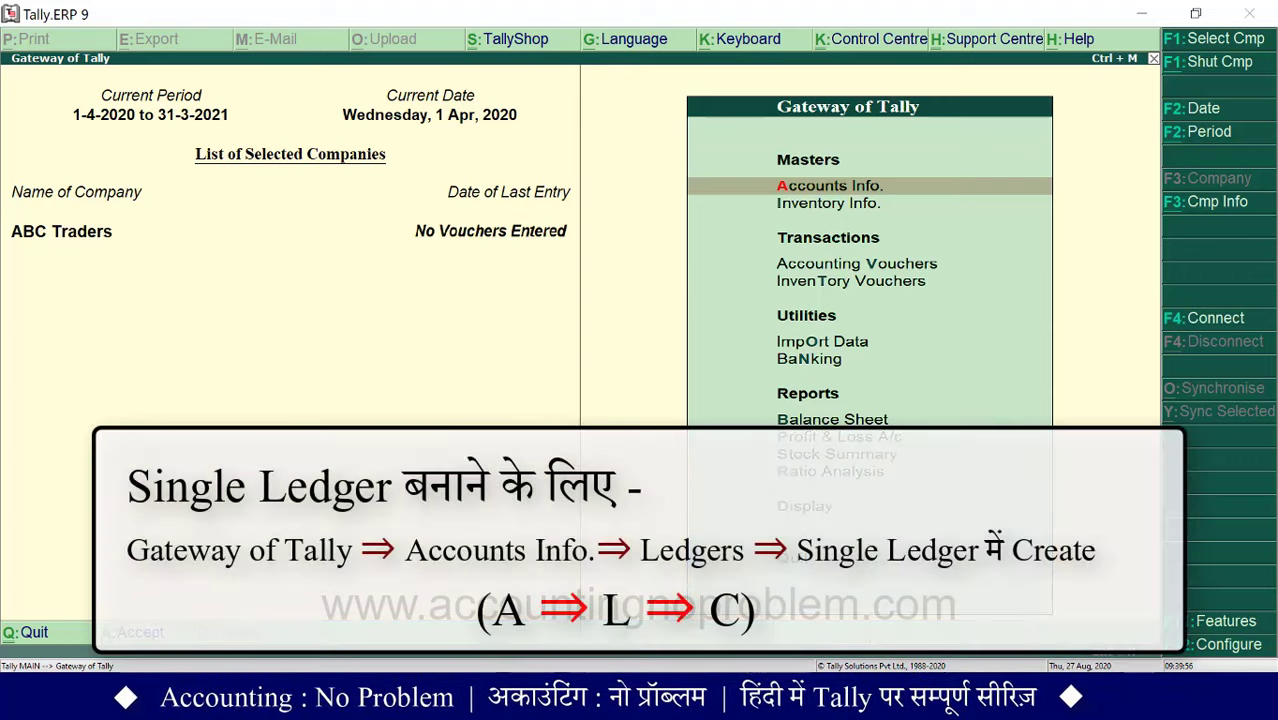
{"action": "key", "text": "a"}
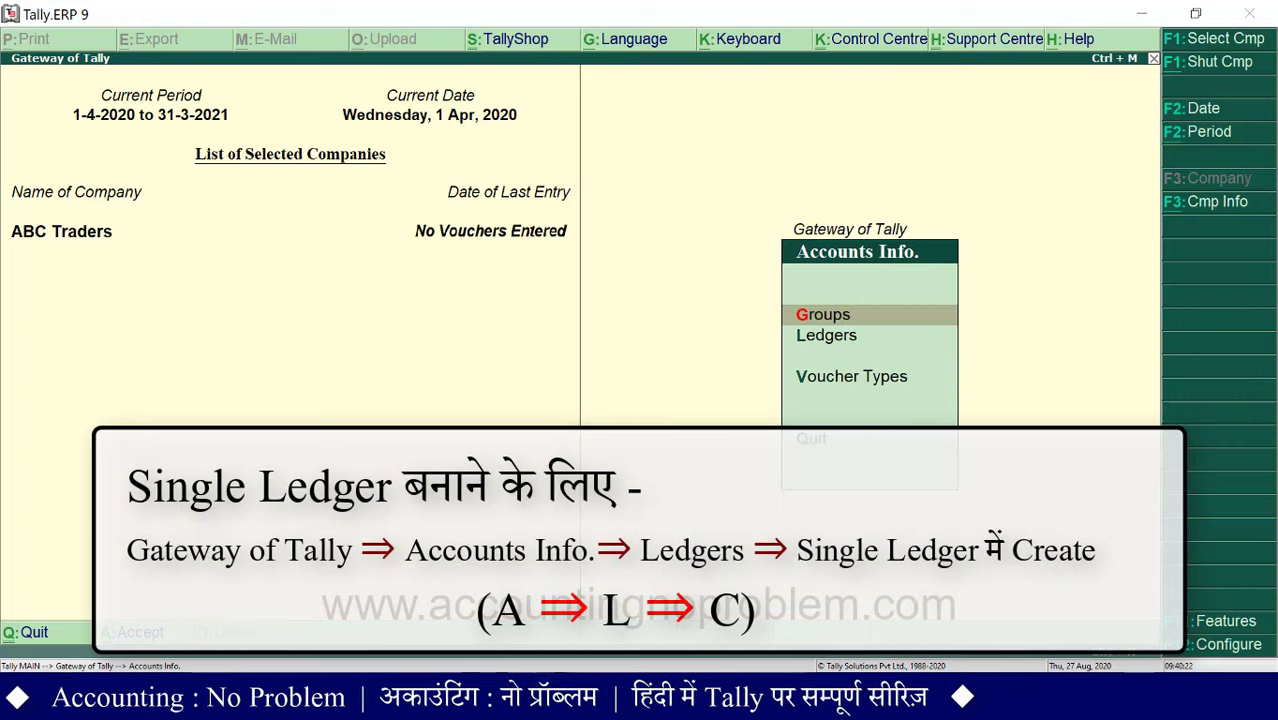
{"action": "key", "text": "l"}
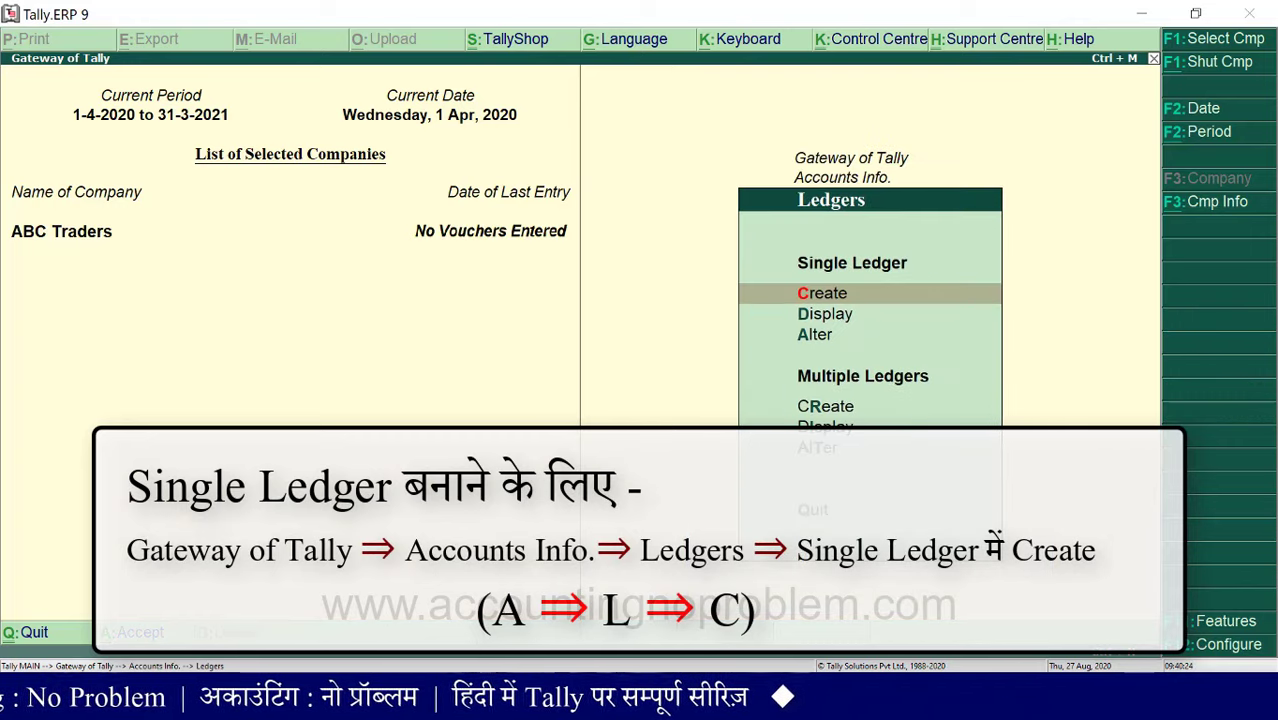
{"action": "key", "text": "c"}
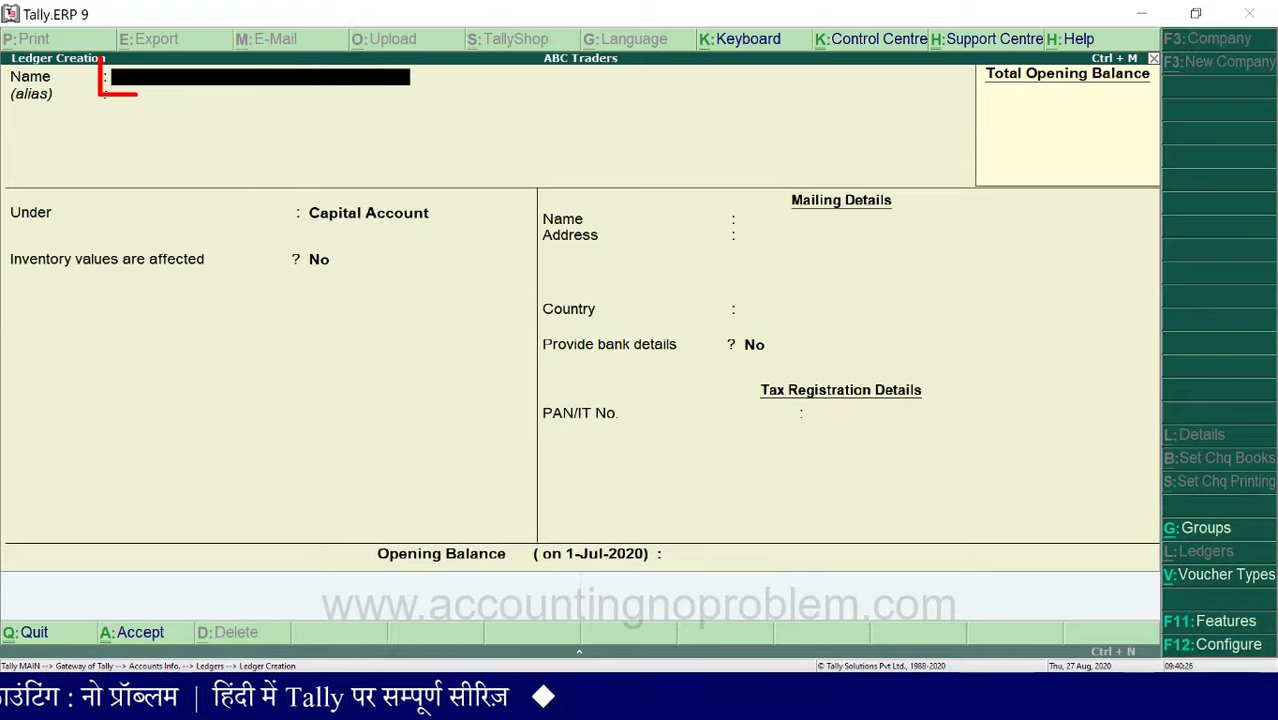
Enter 'Ashok Traders' as the new ledger's name
{"action": "type", "text": "Ashok Trader"}
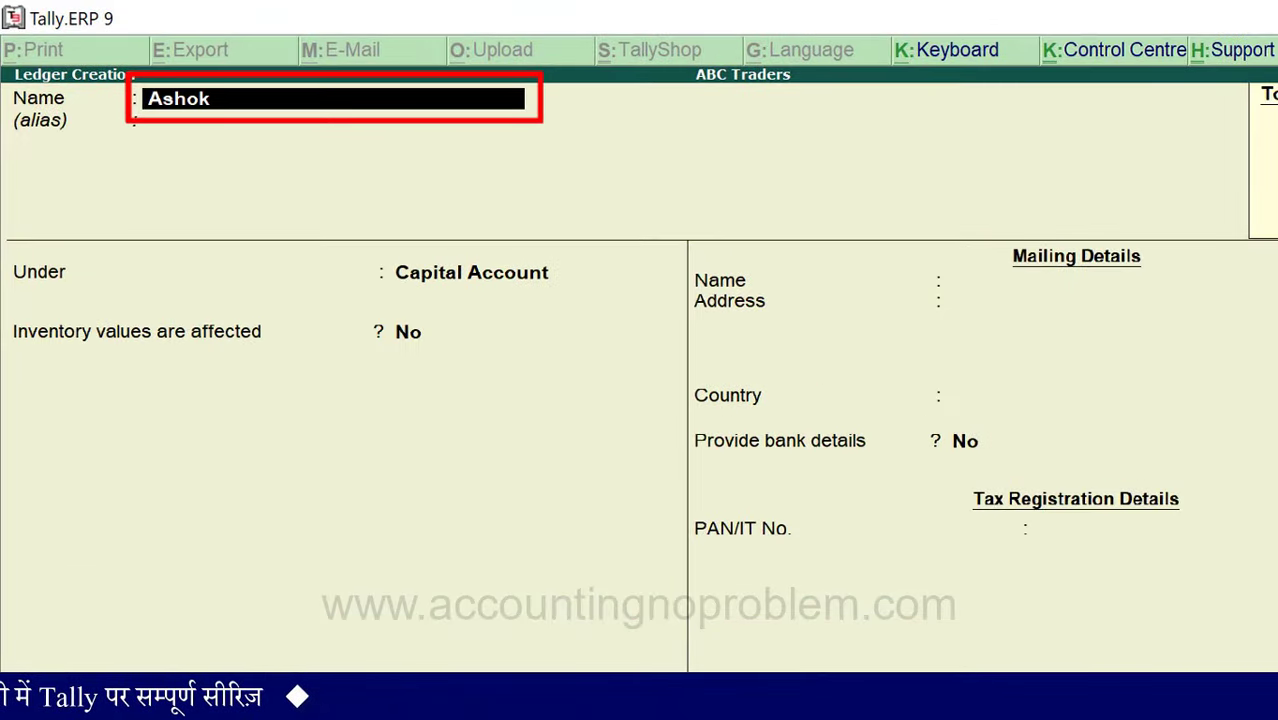
{"action": "type", "text": "s"}
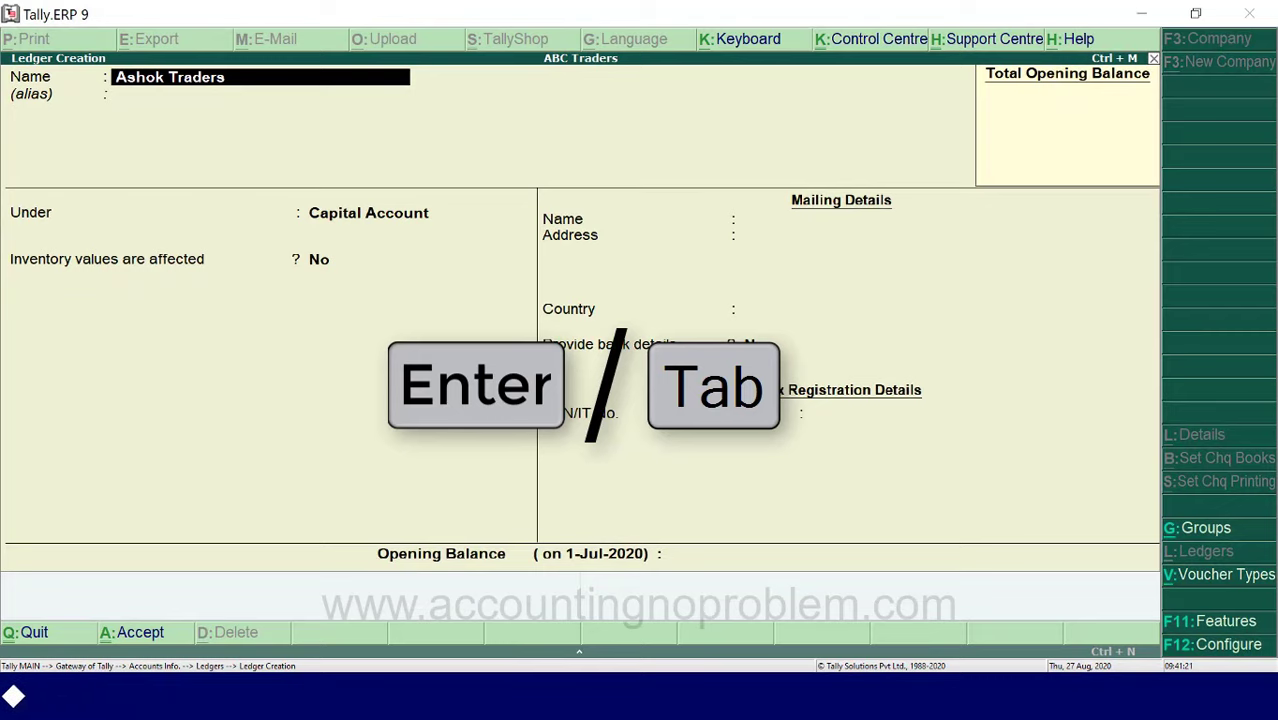
{"action": "key", "text": "Return"}
{"action": "key", "text": "Return"}
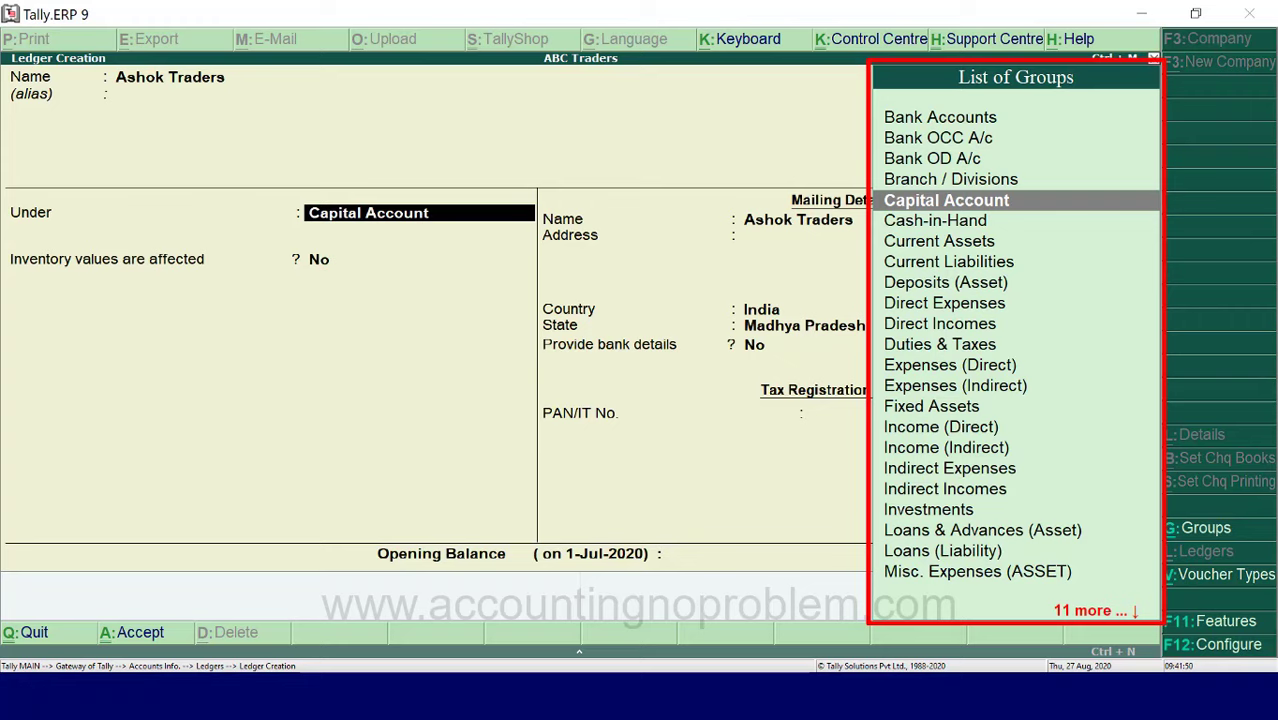
Place Ashok Traders under Sundry Creditors with bill-by-bill balances kept at Yes
{"action": "type", "text": "S"}
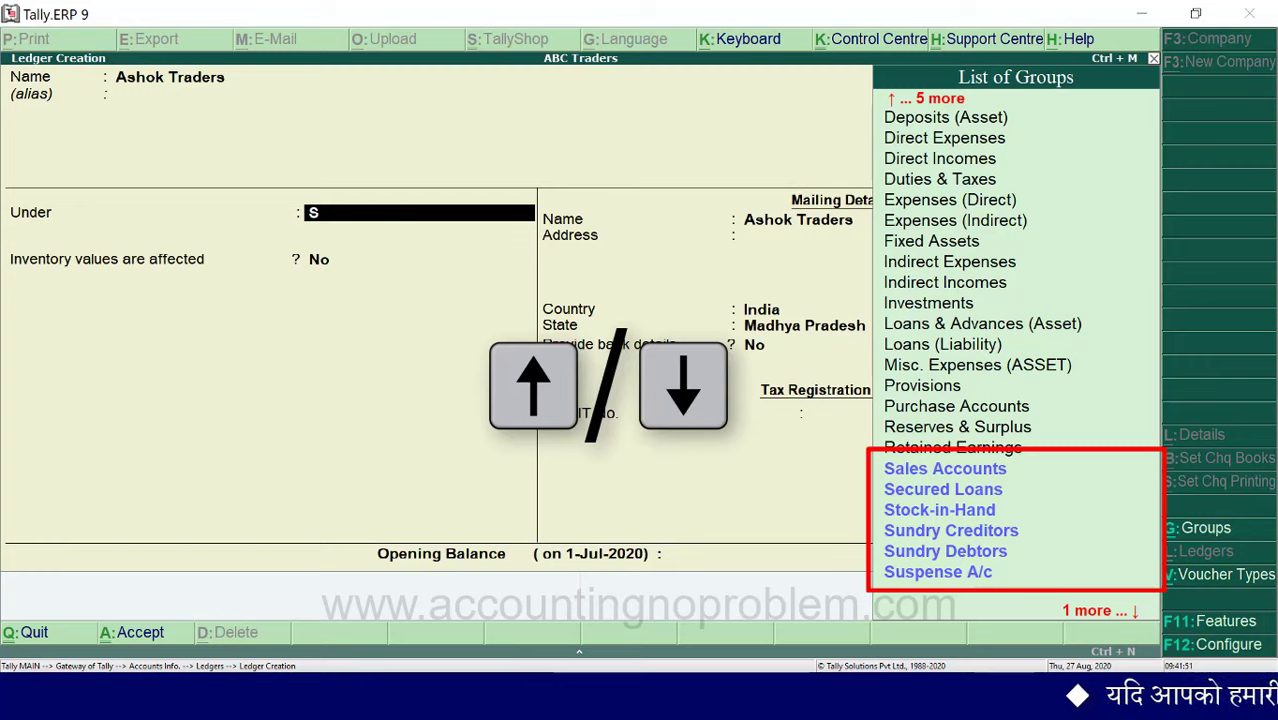
{"action": "key", "text": "Down"}
{"action": "key", "text": "Down"}
{"action": "key", "text": "Down"}
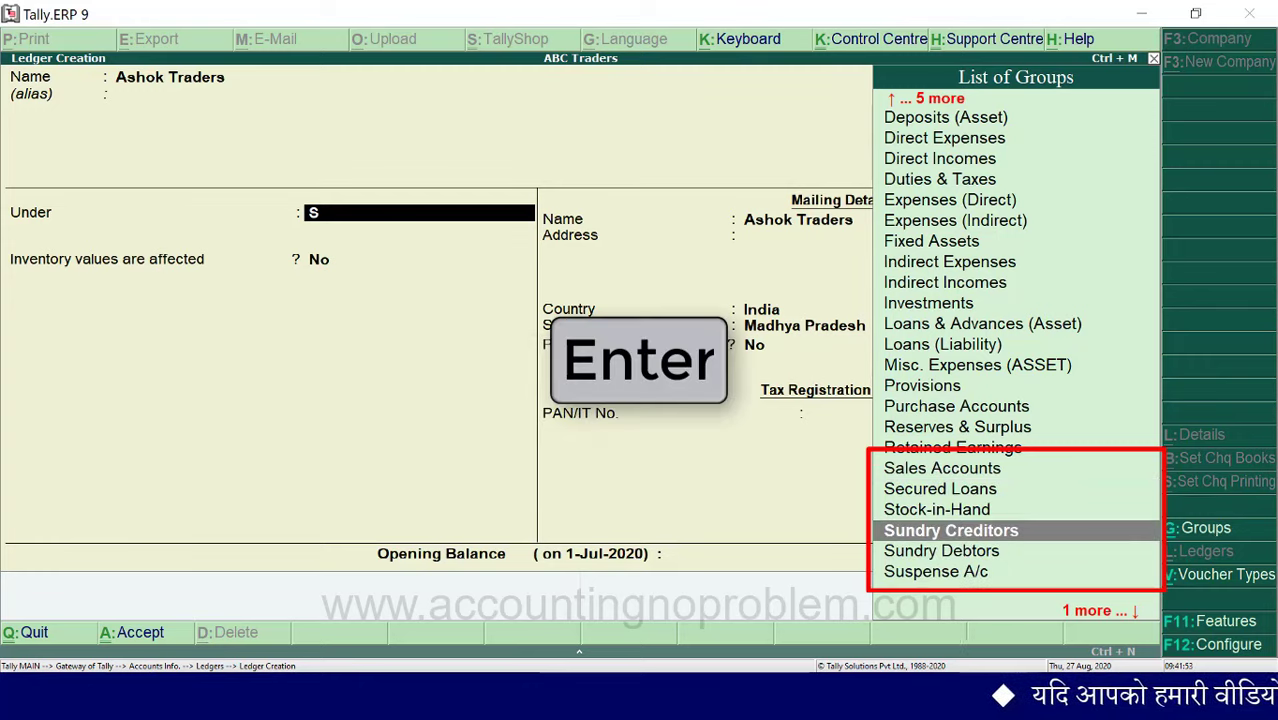
{"action": "key", "text": "Return"}
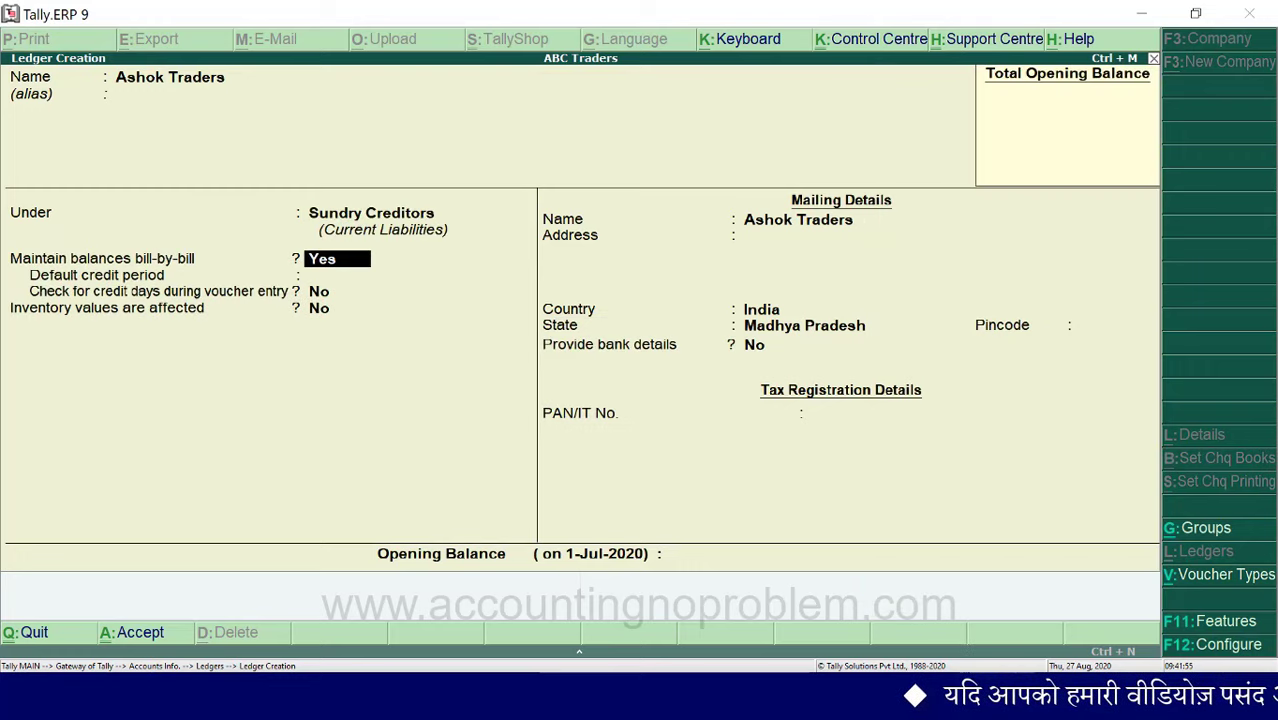
{"action": "key", "text": "Return"}
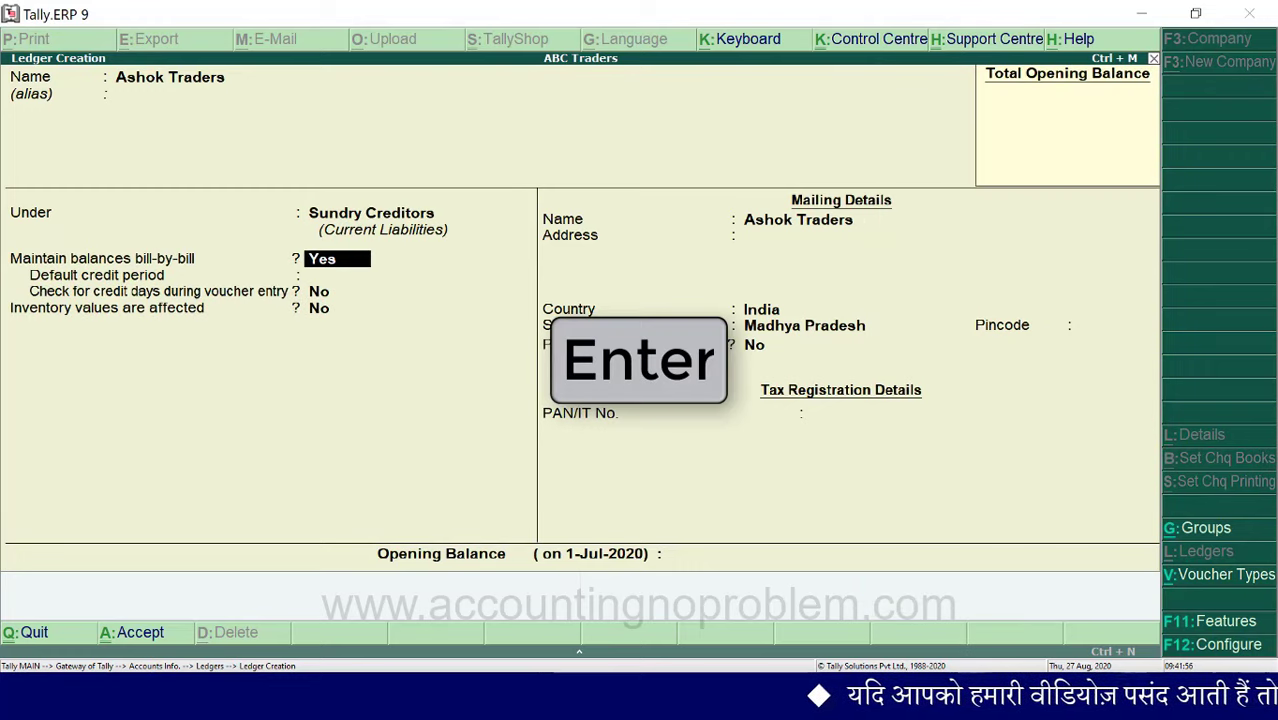
{"action": "key", "text": "Return"}
{"action": "key", "text": "Return"}
{"action": "key", "text": "Return"}
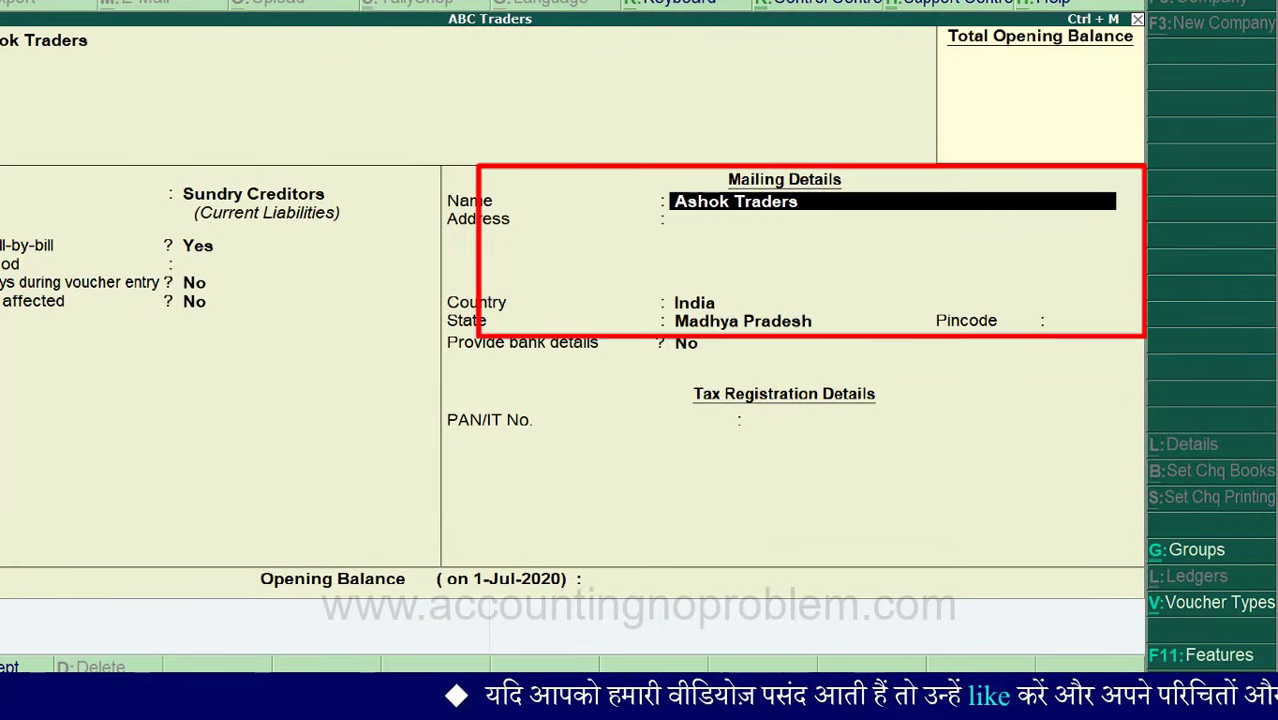
Fill in the two-line Bhopal mailing address, skip bank and PAN details, and reach the save prompt
{"action": "key", "text": "Return"}
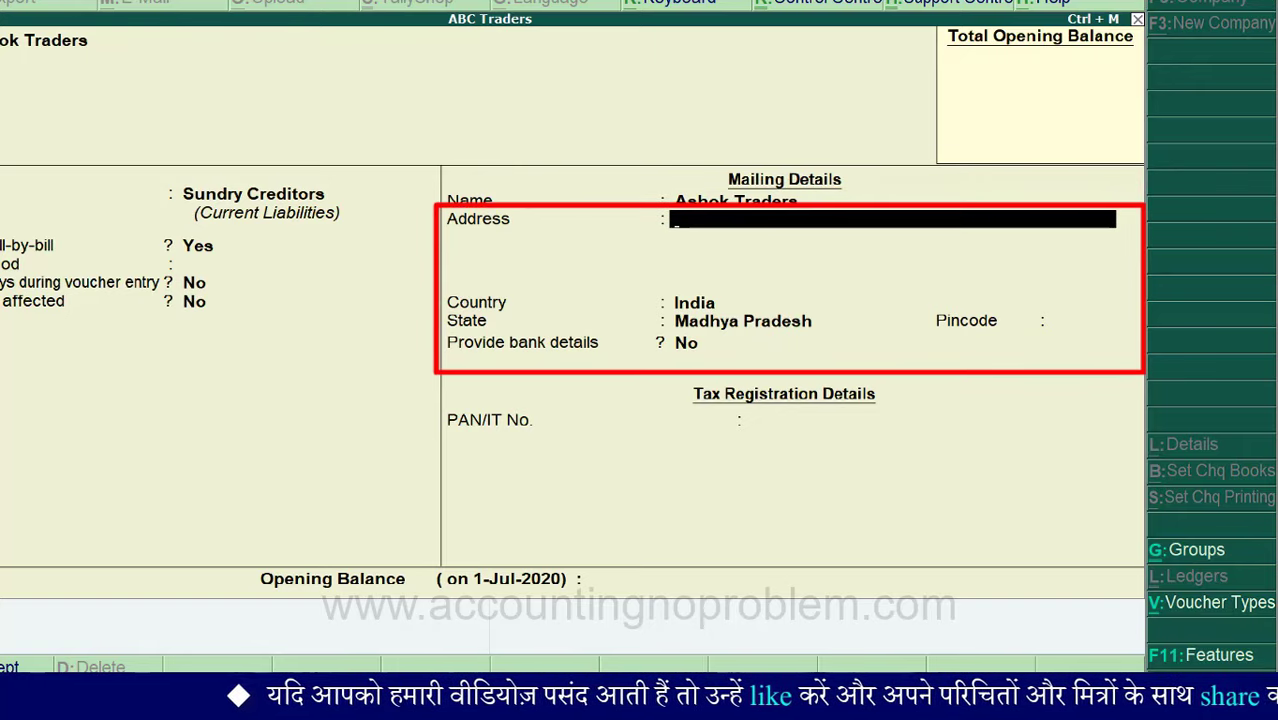
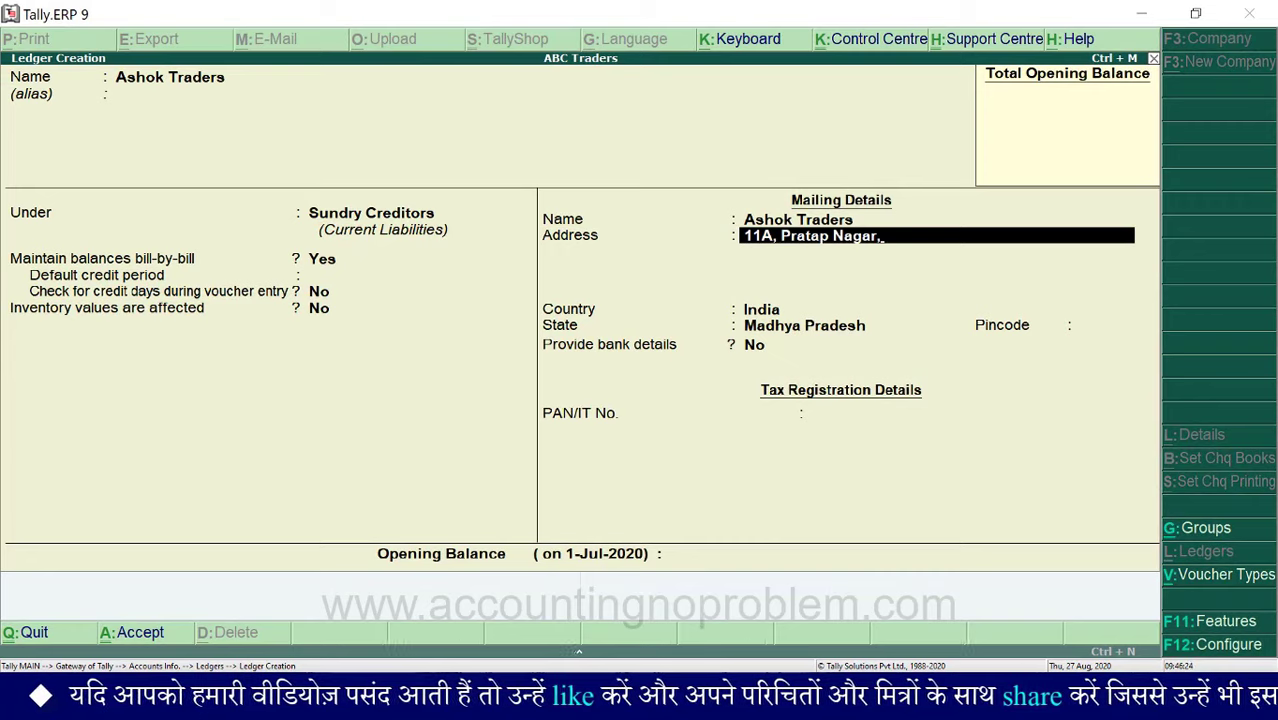
{"action": "key", "text": "Return"}
{"action": "key", "text": "Return"}
{"action": "key", "text": "Return"}
{"action": "key", "text": "Return"}
{"action": "key", "text": "Return"}
{"action": "key", "text": "Return"}
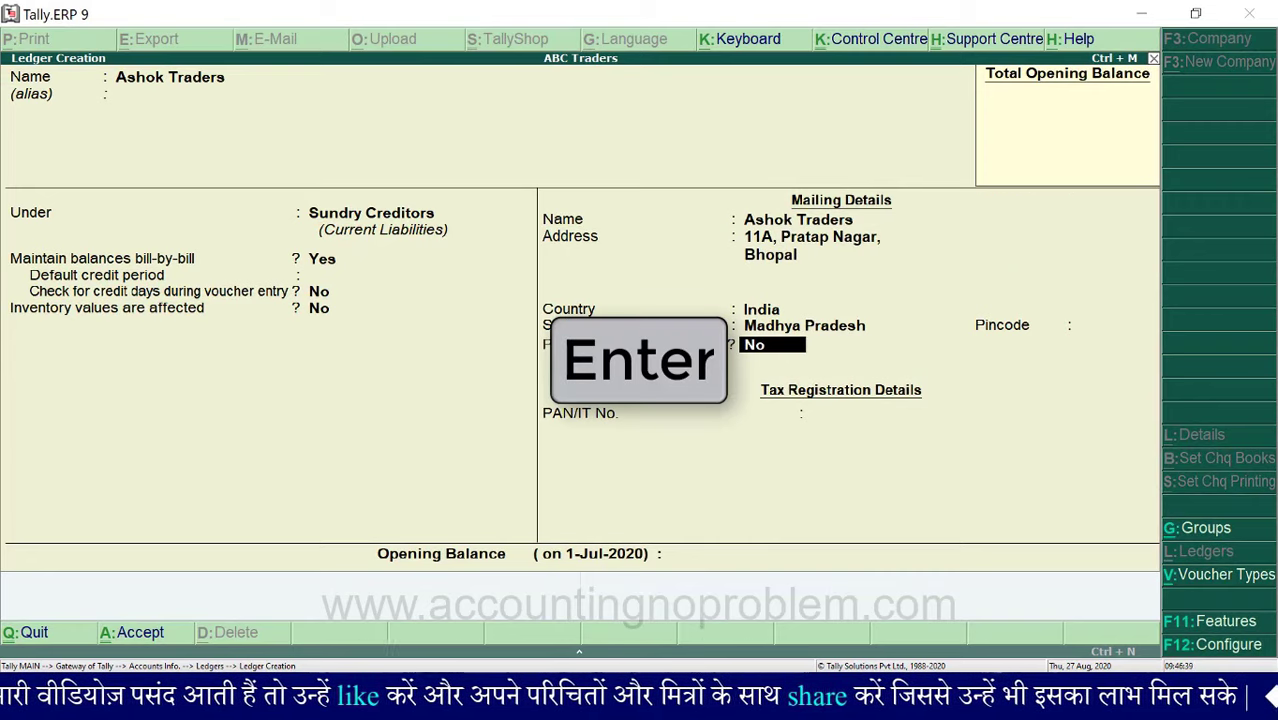
{"action": "key", "text": "Return"}
{"action": "key", "text": "Return"}
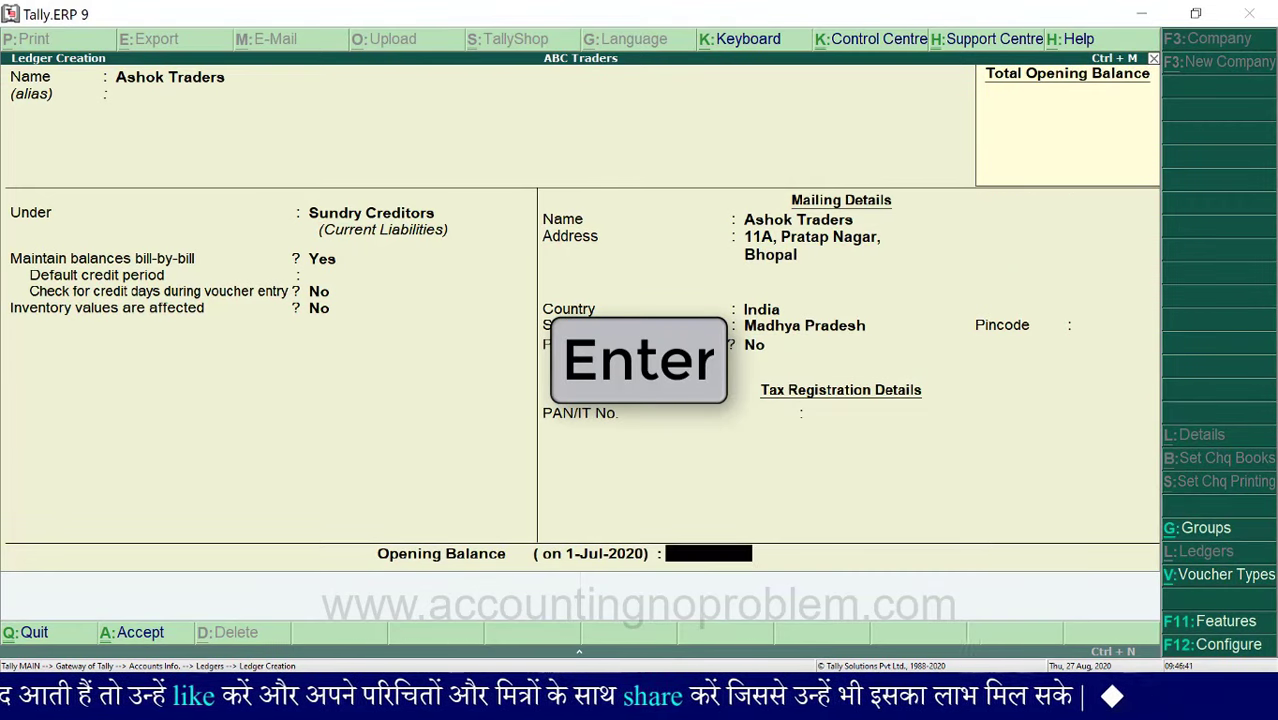
{"action": "key", "text": "Return"}
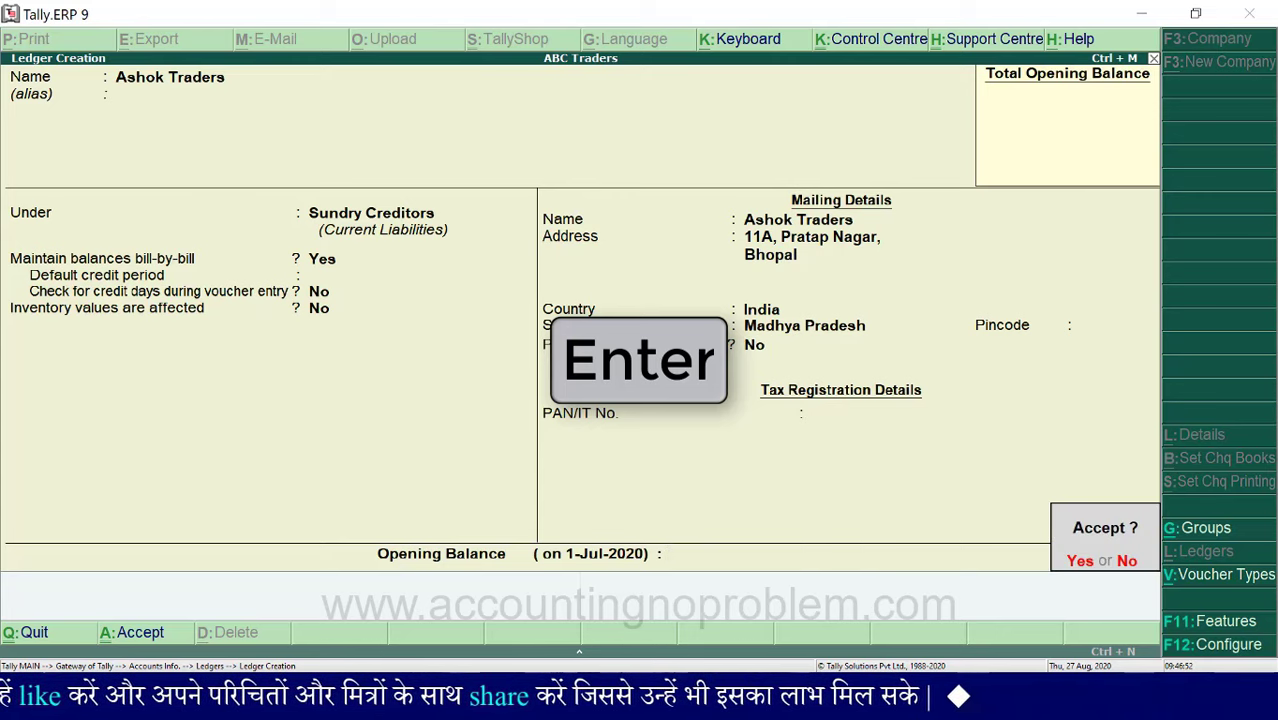
{"action": "key", "text": "Return"}
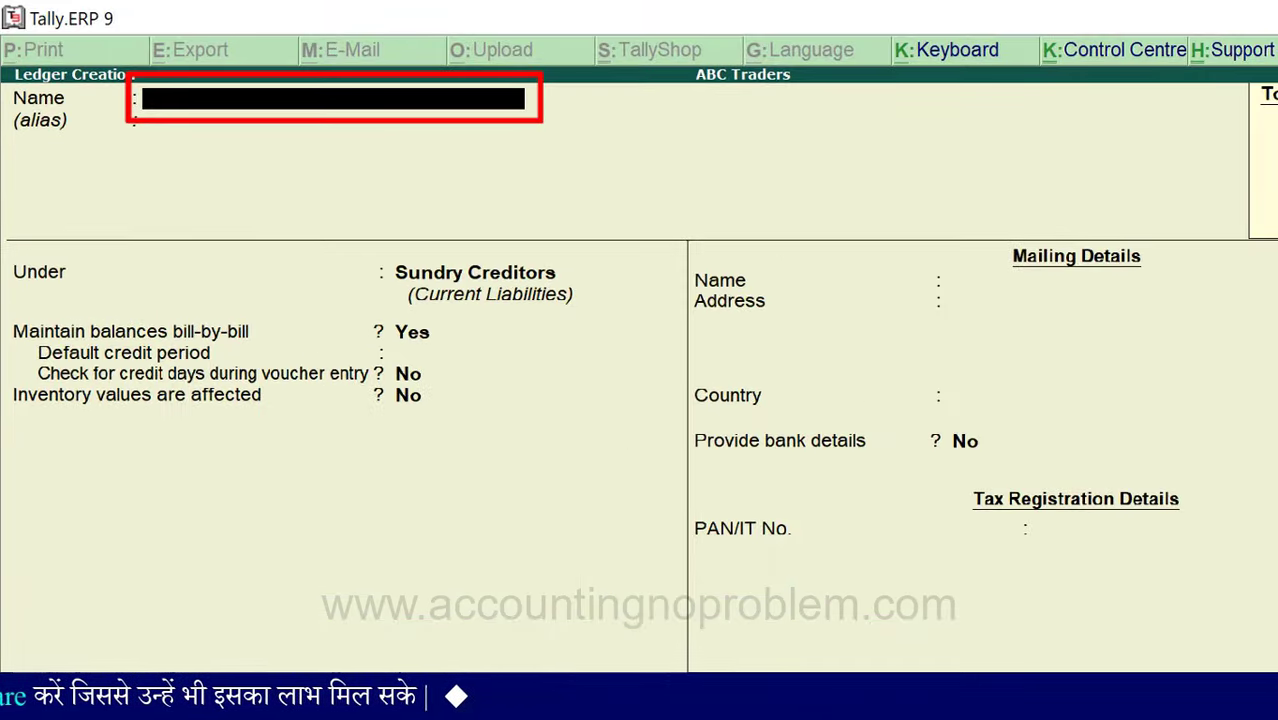
Name the new ledger 'State Bank of India' and place it under Bank Accounts
{"action": "type", "text": "State Bank o"}
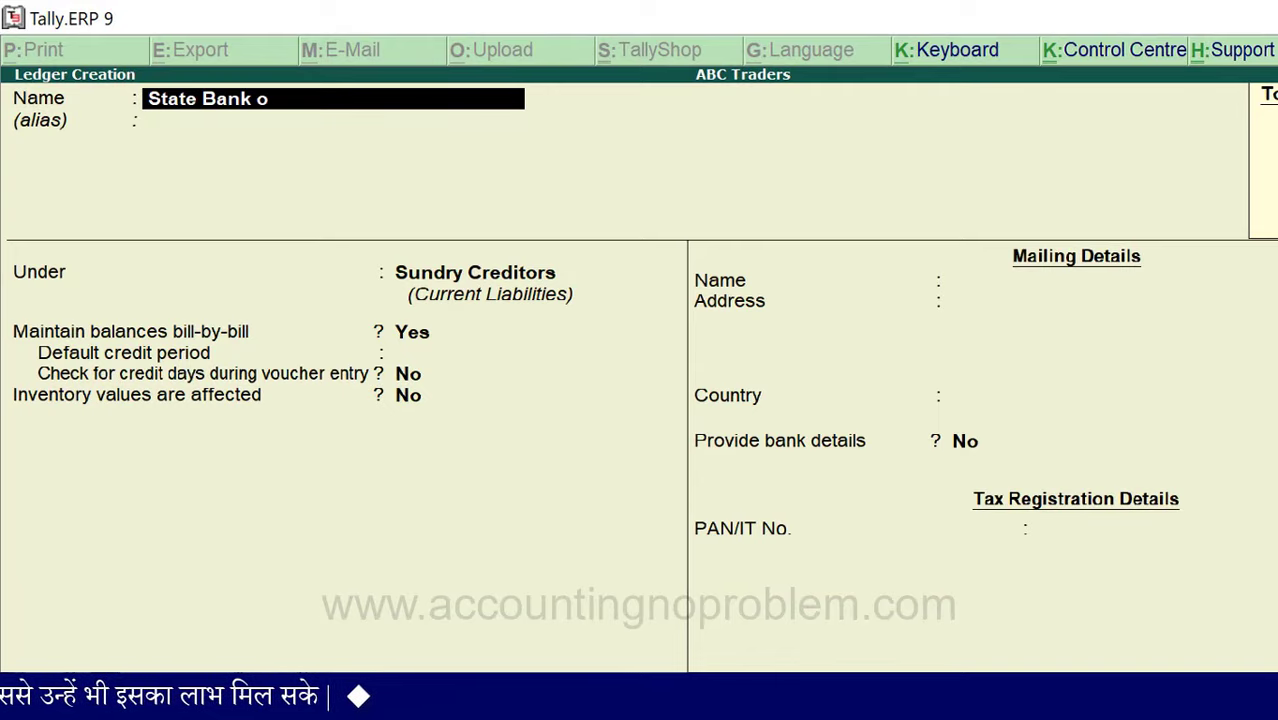
{"action": "type", "text": "f India"}
{"action": "key", "text": "Return"}
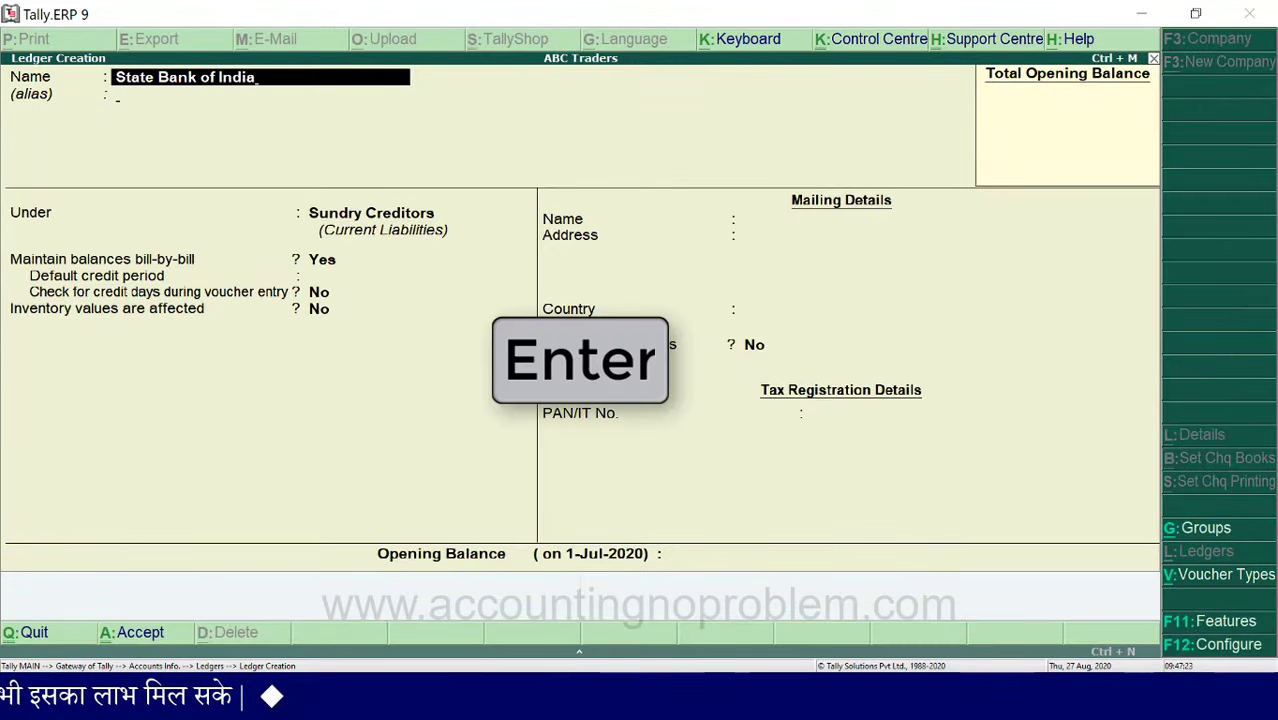
{"action": "key", "text": "Return"}
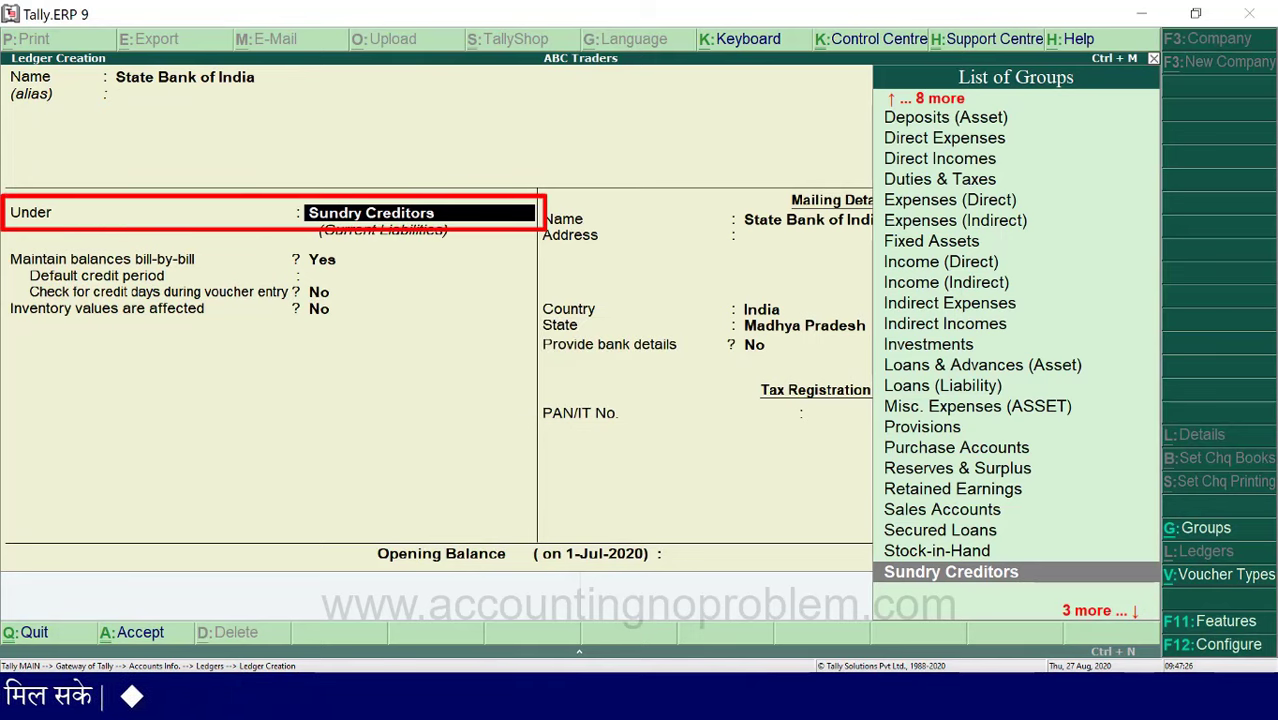
{"action": "type", "text": "B"}
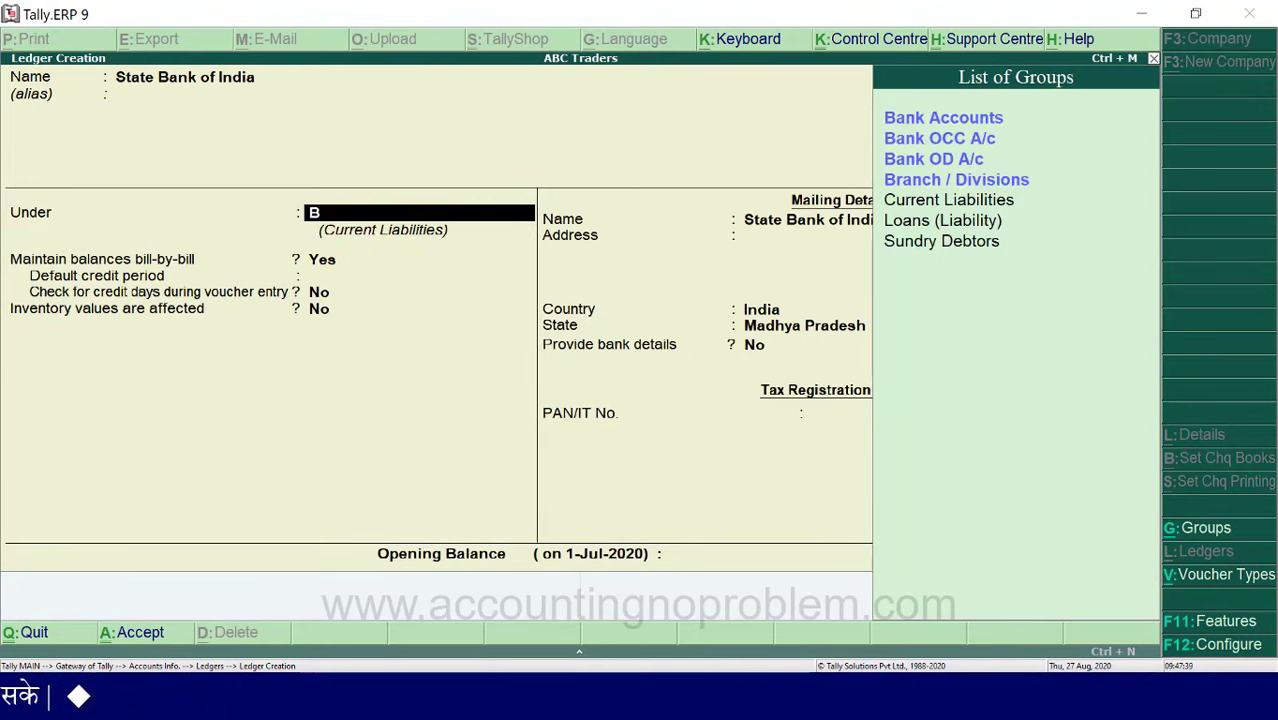
{"action": "key", "text": "Return"}
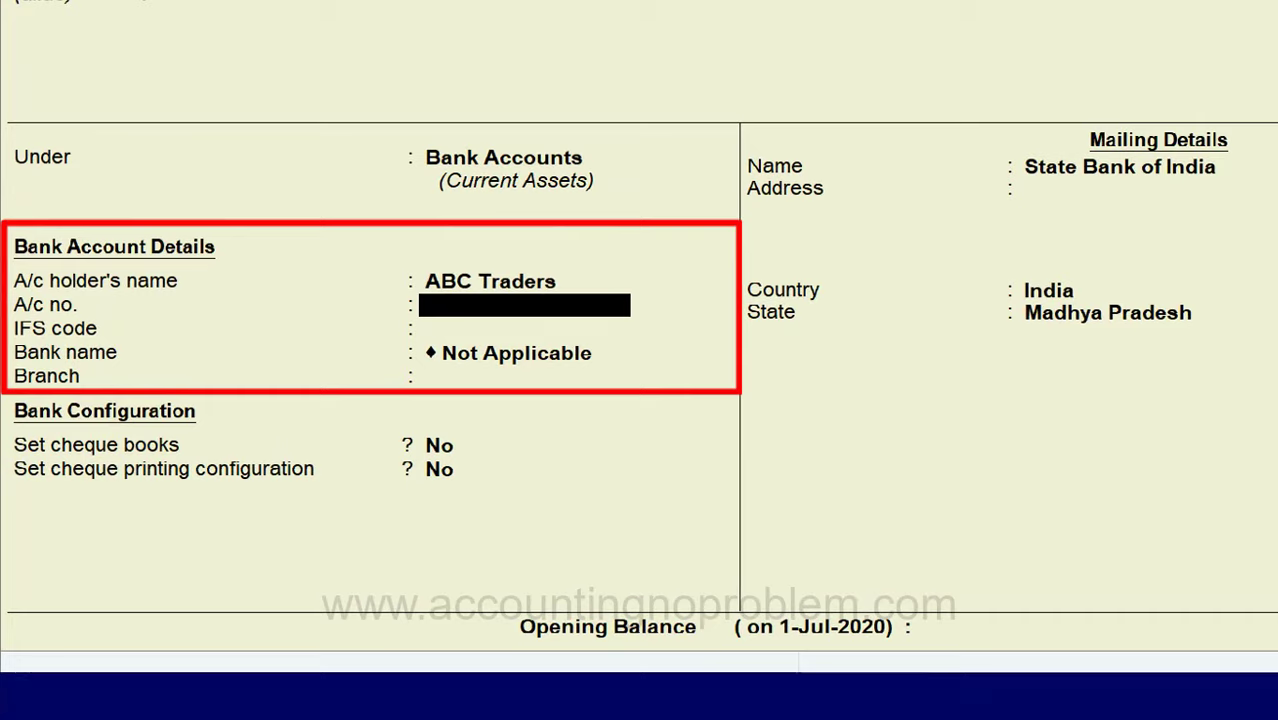
Enter the account number, IFS code SBIN0030485 and branch Sneh Nagar, skipping cheque settings
{"action": "type", "text": "XXXXXXXXXXXX860"}
{"action": "key", "text": "Return"}
{"action": "type", "text": "SBIN0030485"}
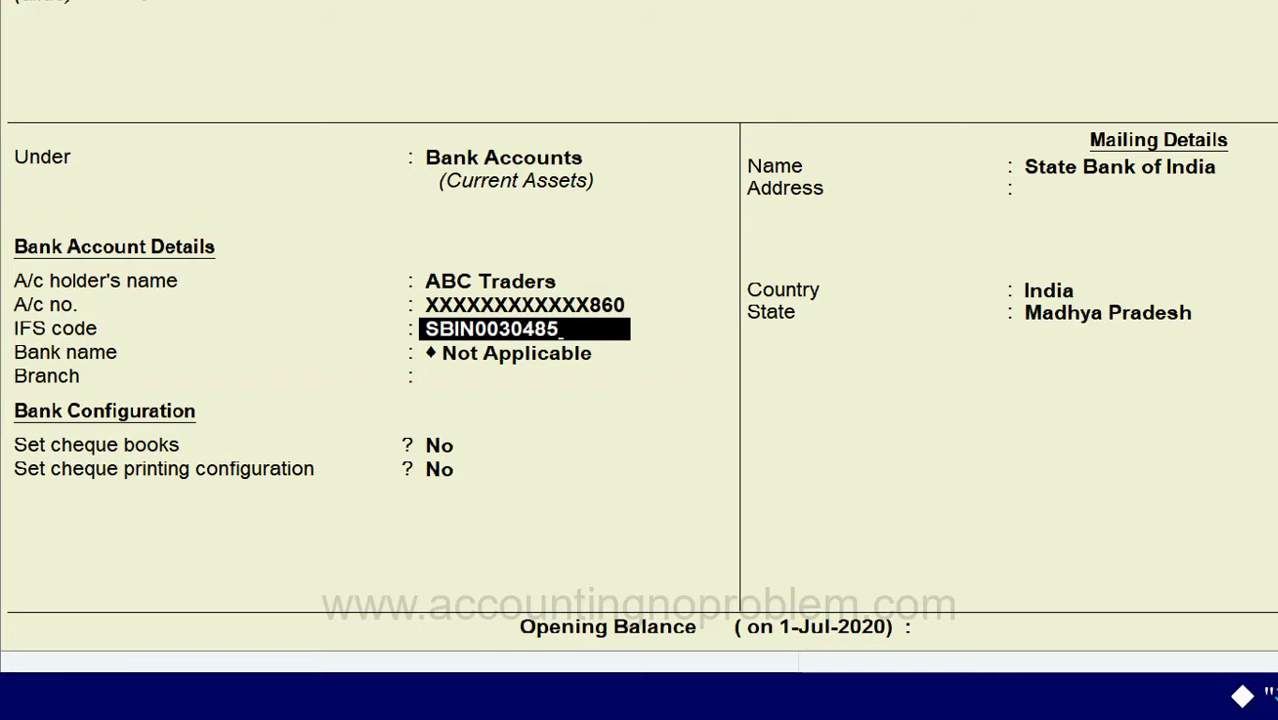
{"action": "key", "text": "Return"}
{"action": "type", "text": "Sneh Nagar"}
{"action": "key", "text": "Return"}
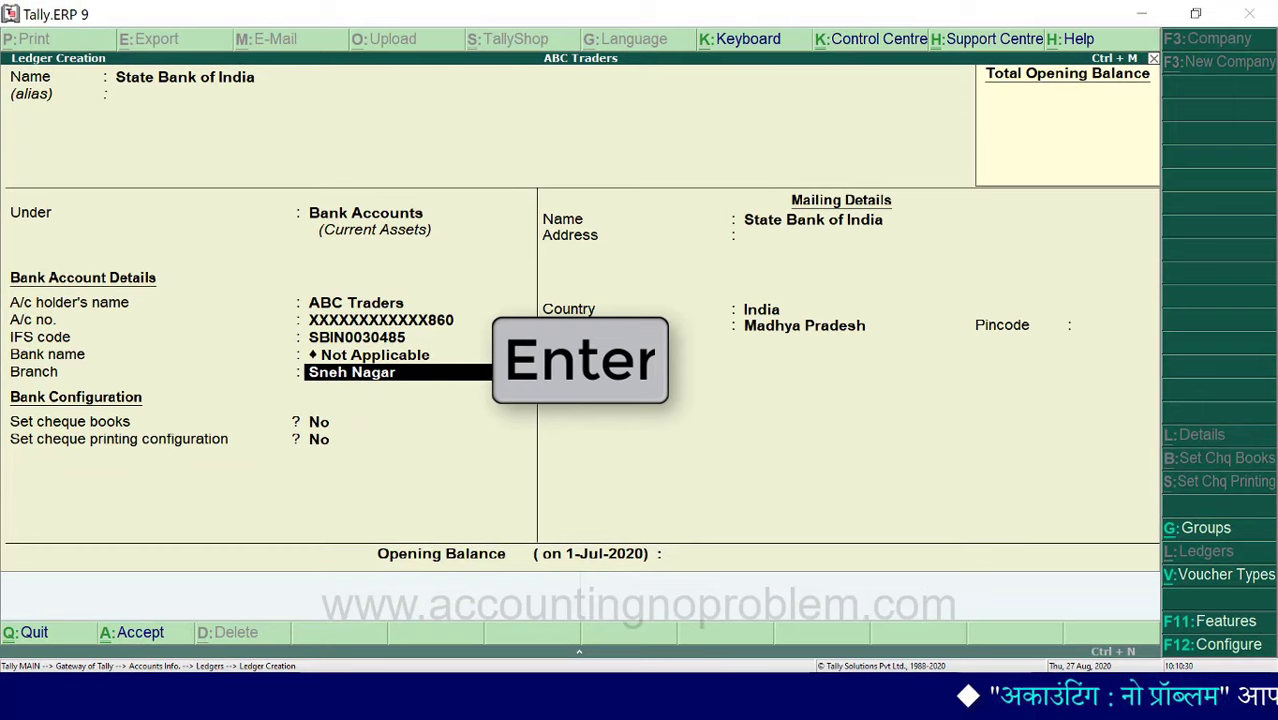
{"action": "key", "text": "Return"}
{"action": "key", "text": "Return"}
{"action": "key", "text": "Return"}
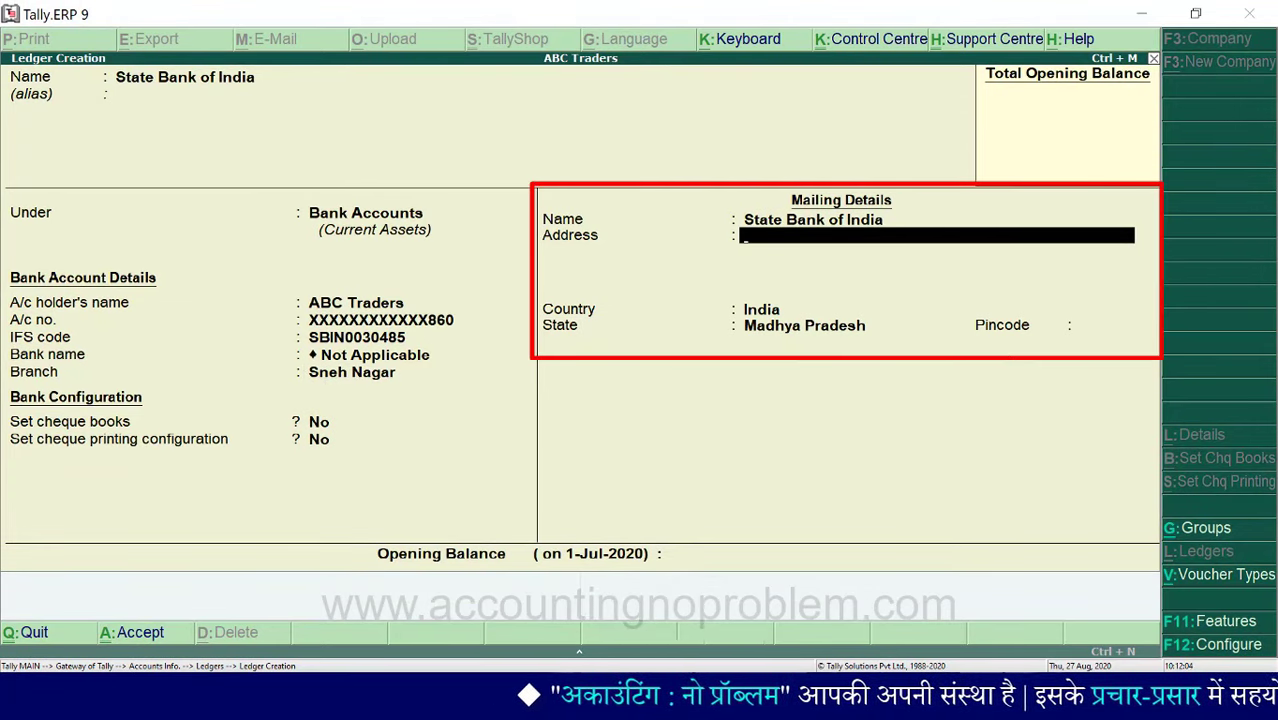
Enter the bank's two-line Indore mailing address, keep India and Madhya Pradesh, and add the pincode
{"action": "type", "text": "11D, Sneh Nagar,"}
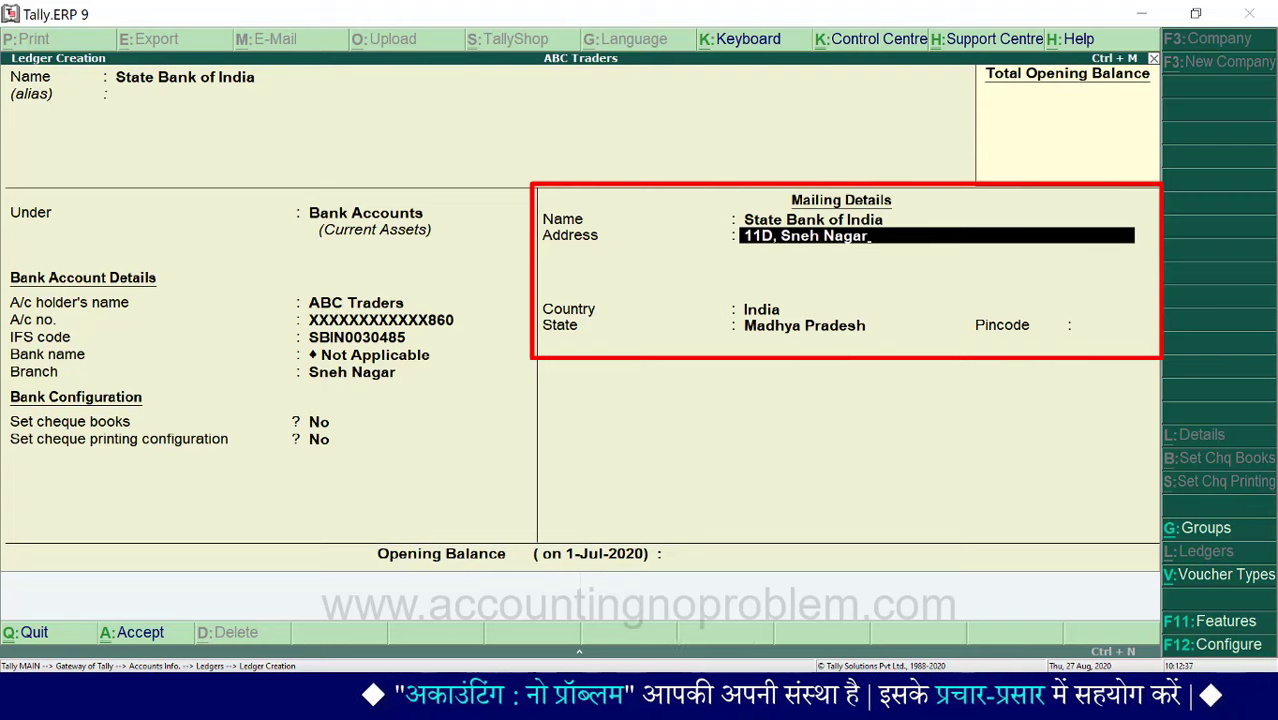
{"action": "key", "text": "Return"}
{"action": "type", "text": "Indore"}
{"action": "key", "text": "Return"}
{"action": "key", "text": "Return"}
{"action": "key", "text": "Return"}
{"action": "key", "text": "Return"}
{"action": "type", "text": "4520"}
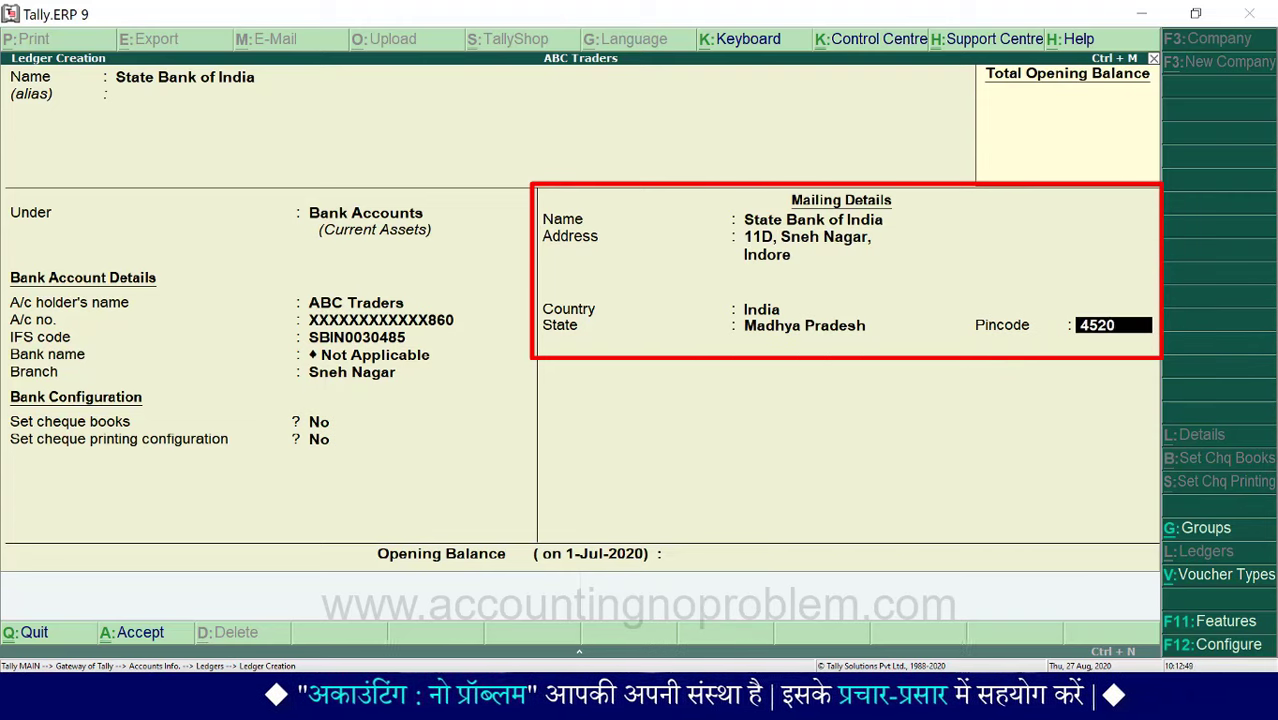
{"action": "type", "text": "01"}
{"action": "key", "text": "Return"}
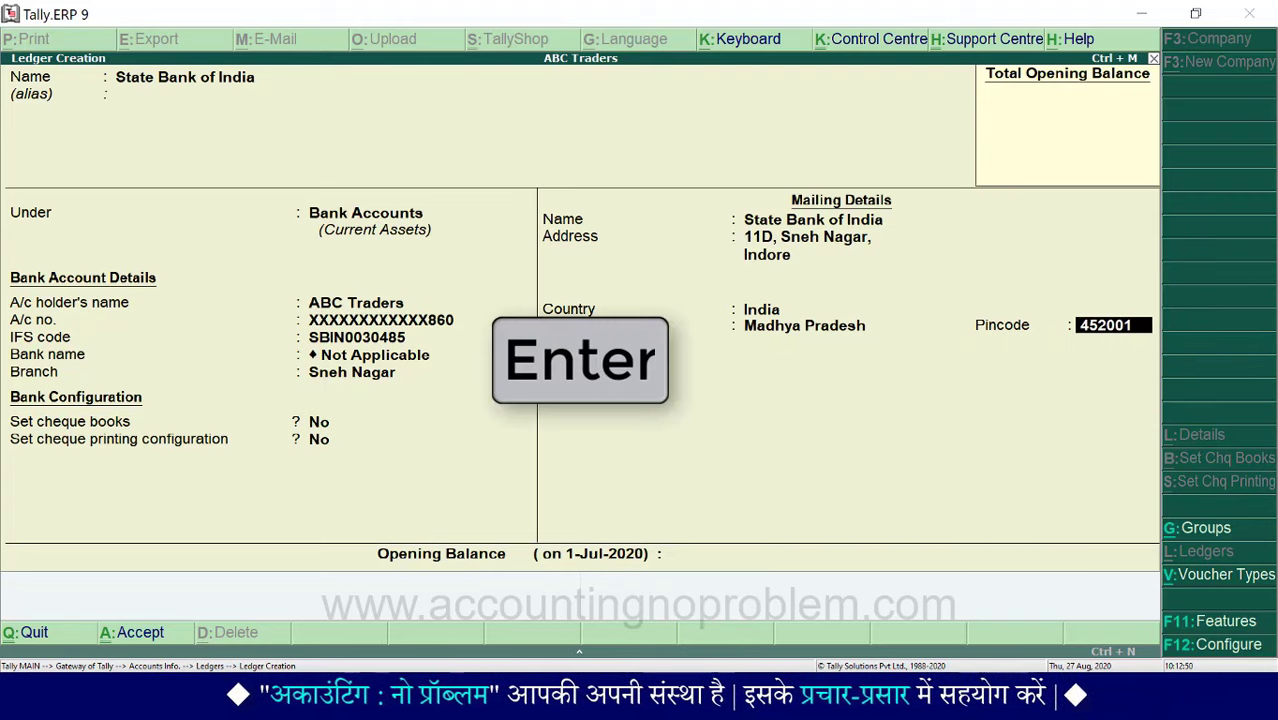
{"action": "key", "text": "Return"}
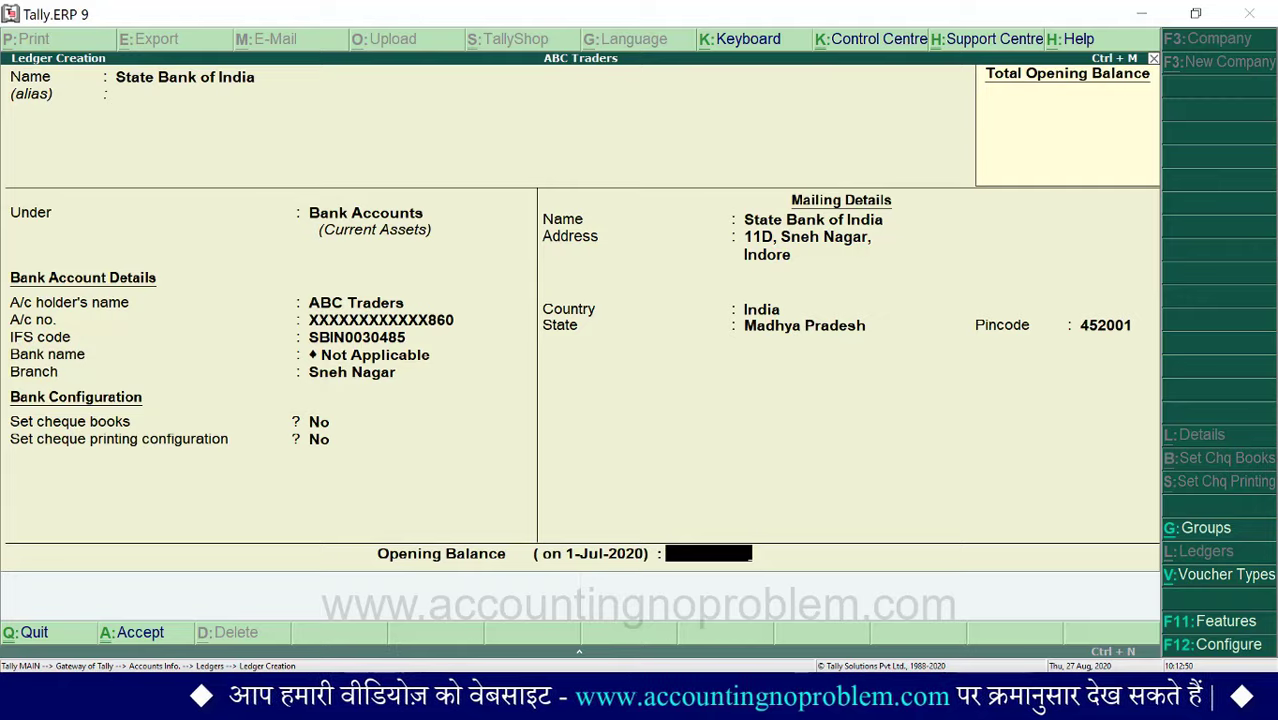
Set a 5000 Dr opening balance and save the State Bank of India ledger
{"action": "type", "text": "5000"}
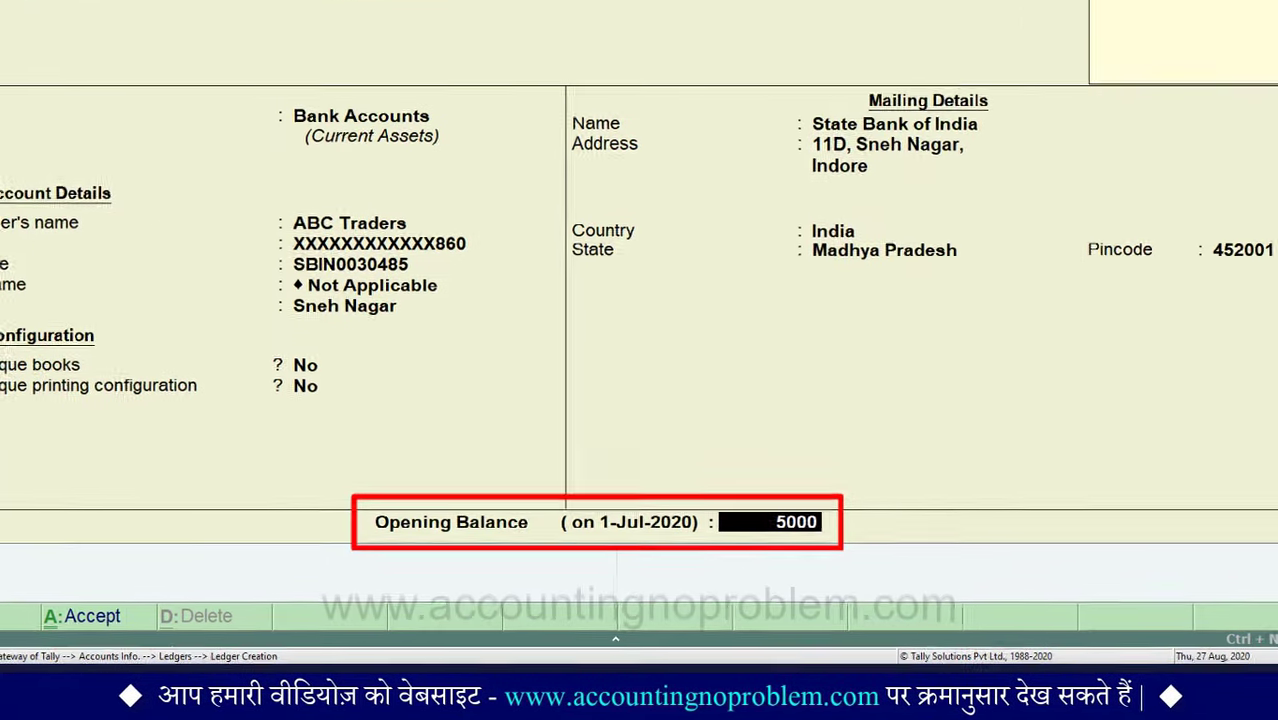
{"action": "key", "text": "Return"}
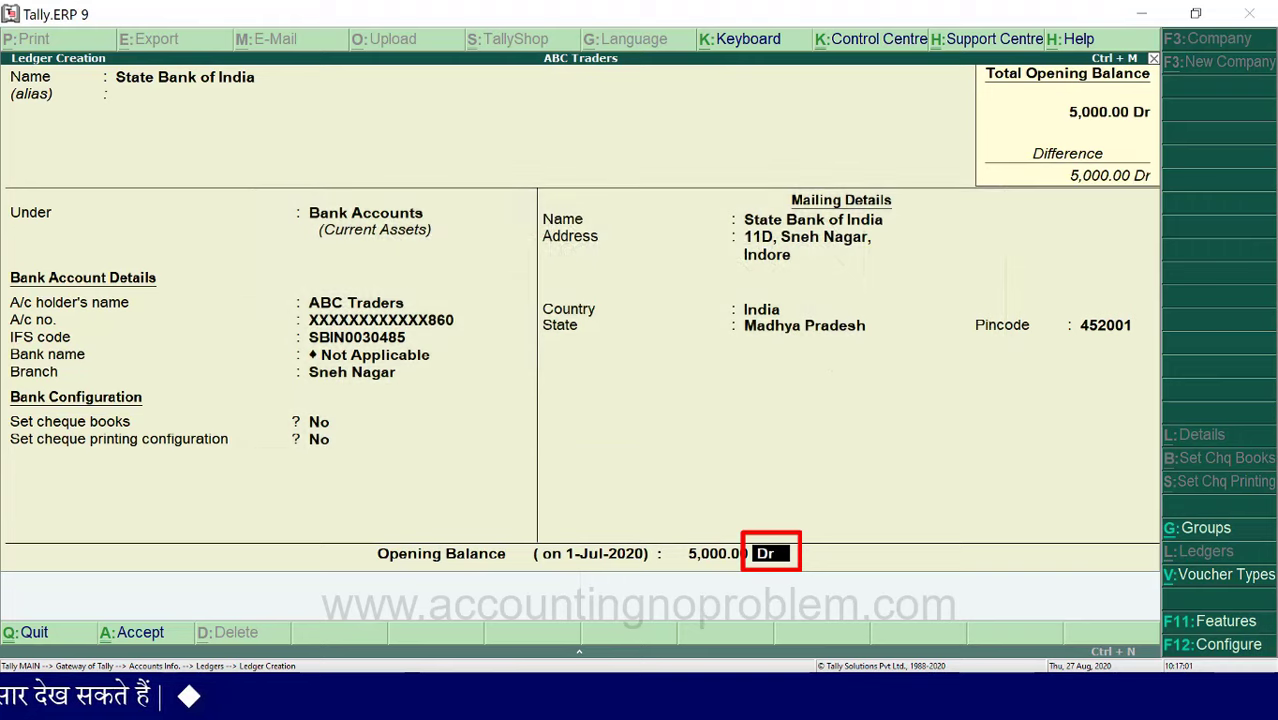
{"action": "key", "text": "Return"}
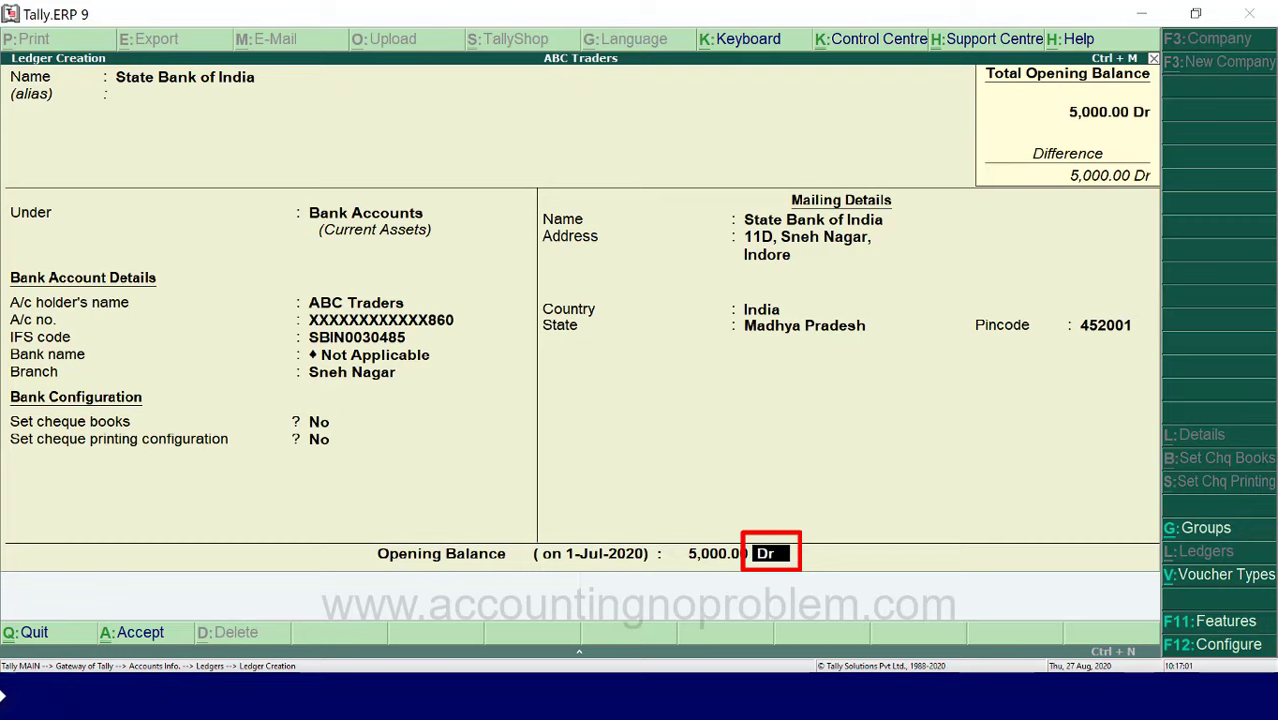
{"action": "key", "text": "ctrl+a"}
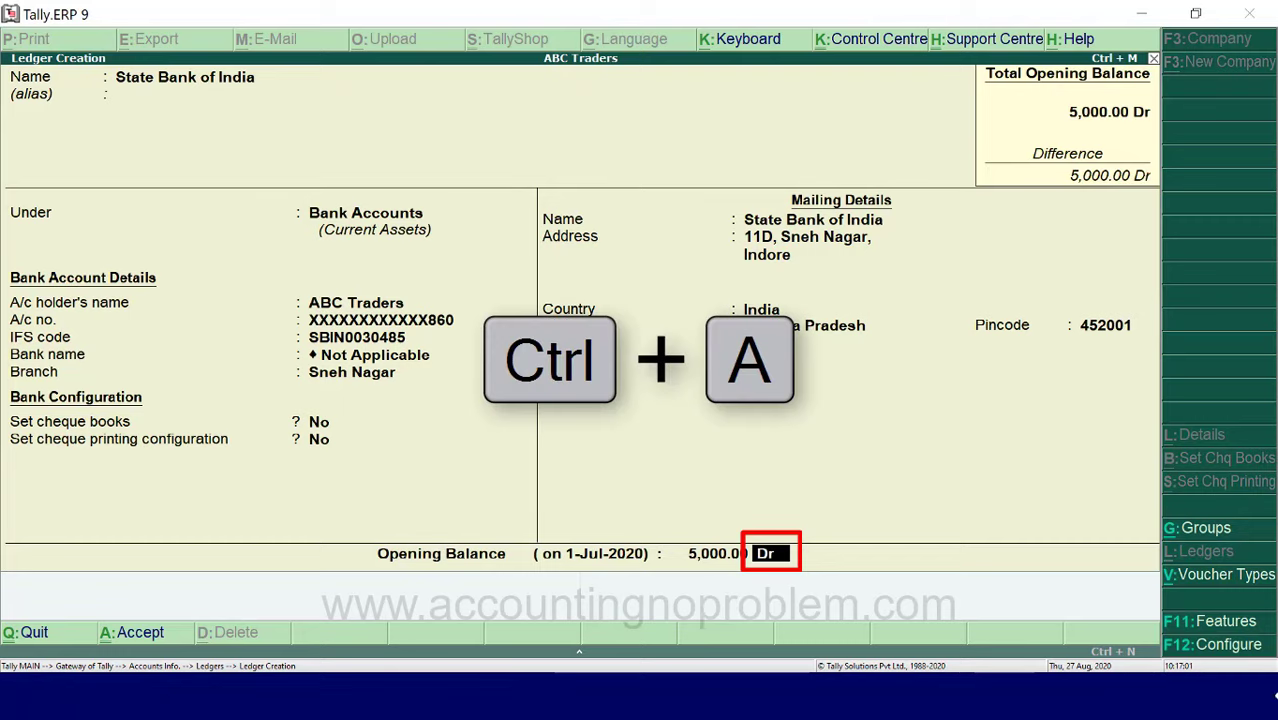